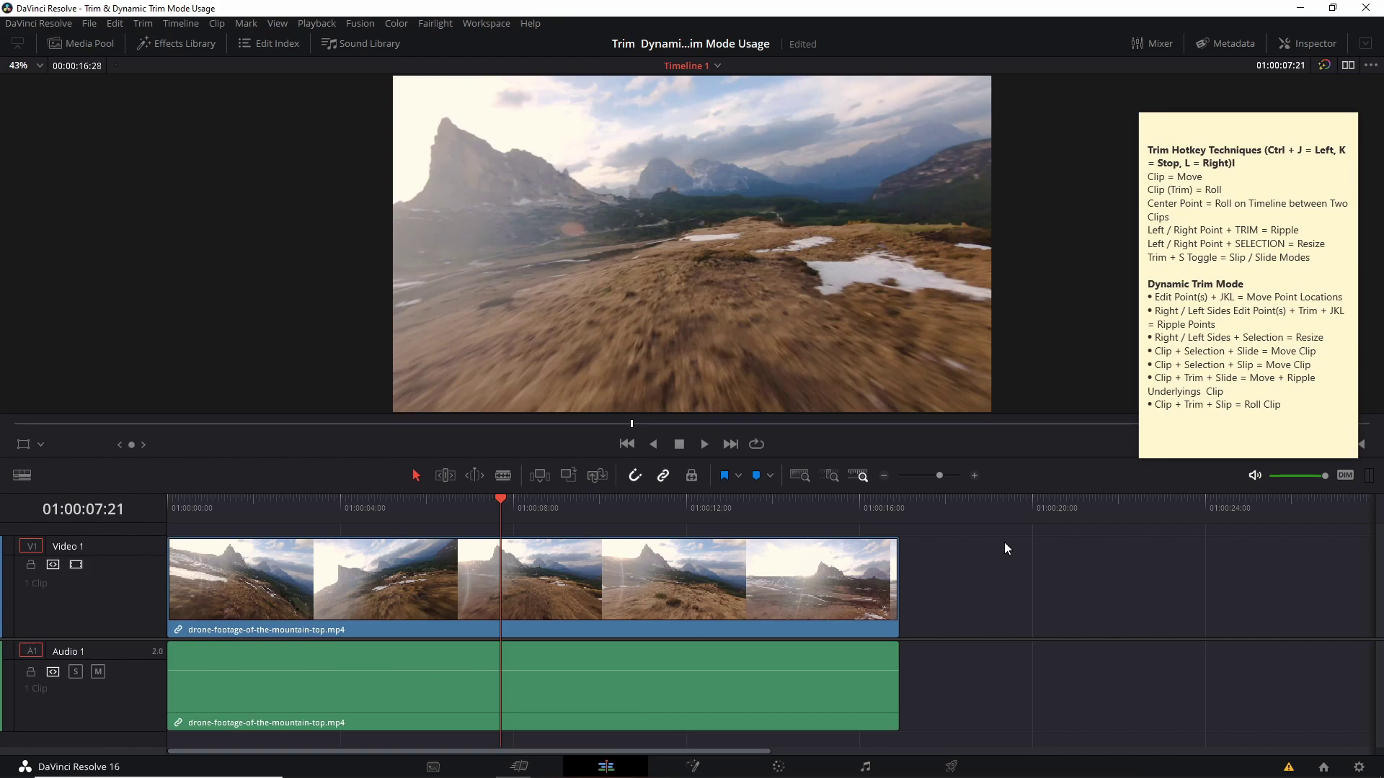
Play the timeline forward, shuttle it in reverse, and stop playback at about 01:00:07:01.
{"action": "key", "text": "space"}
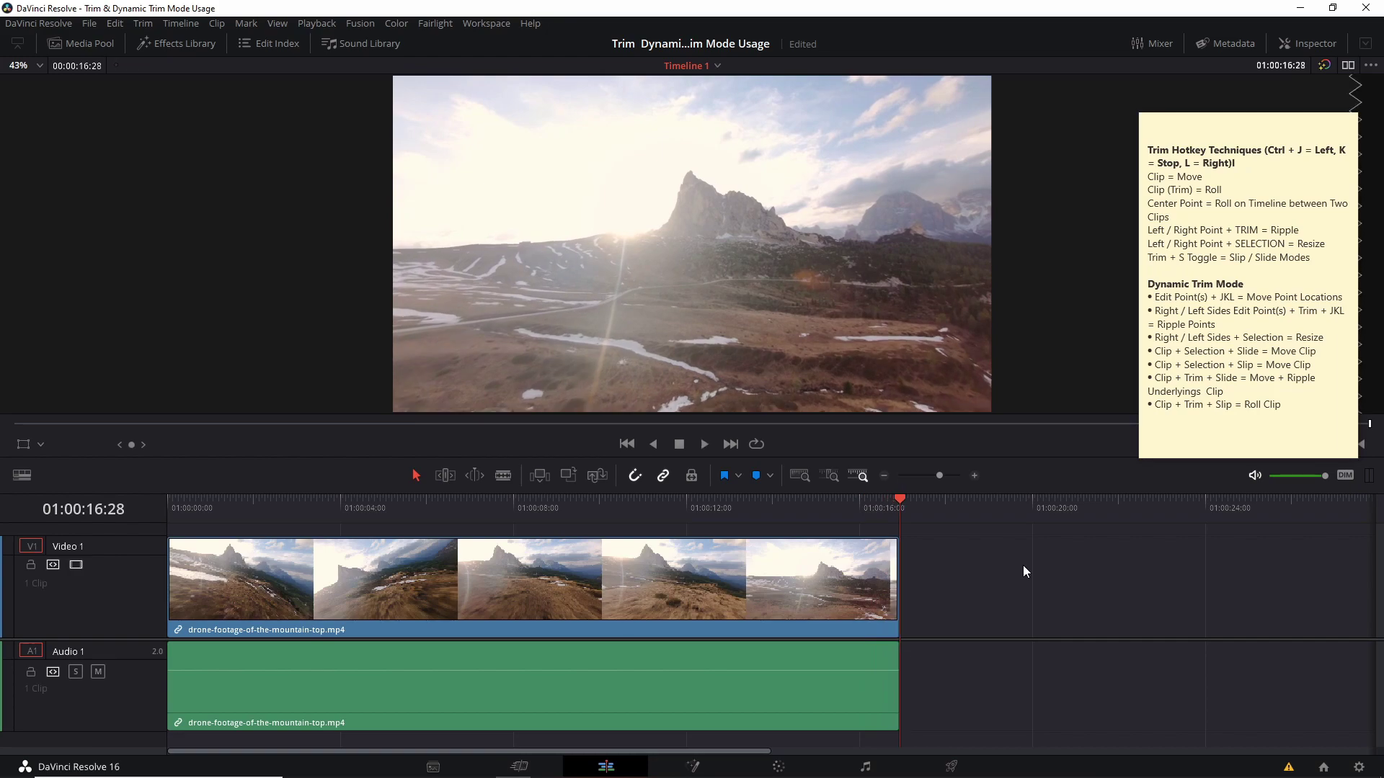
{"action": "key", "text": "j"}
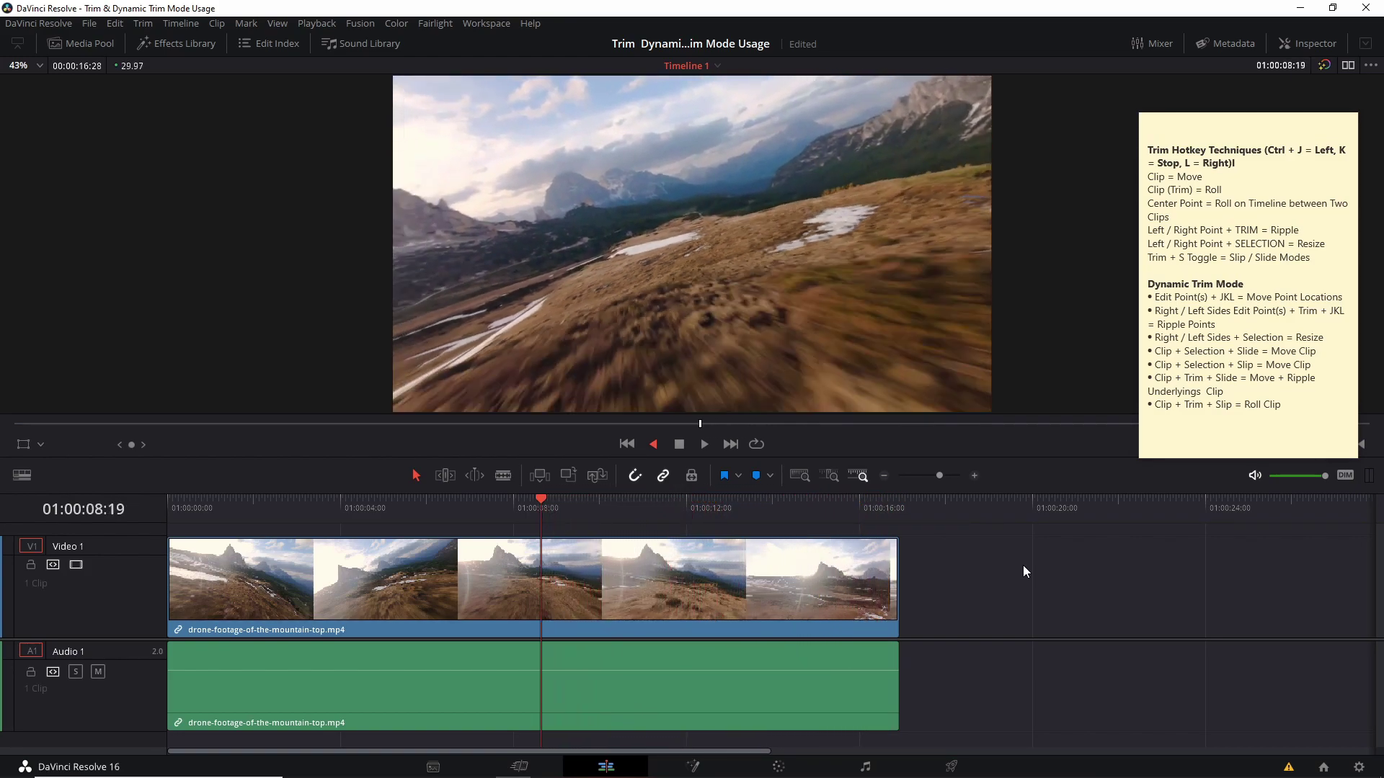
{"action": "key", "text": "k"}
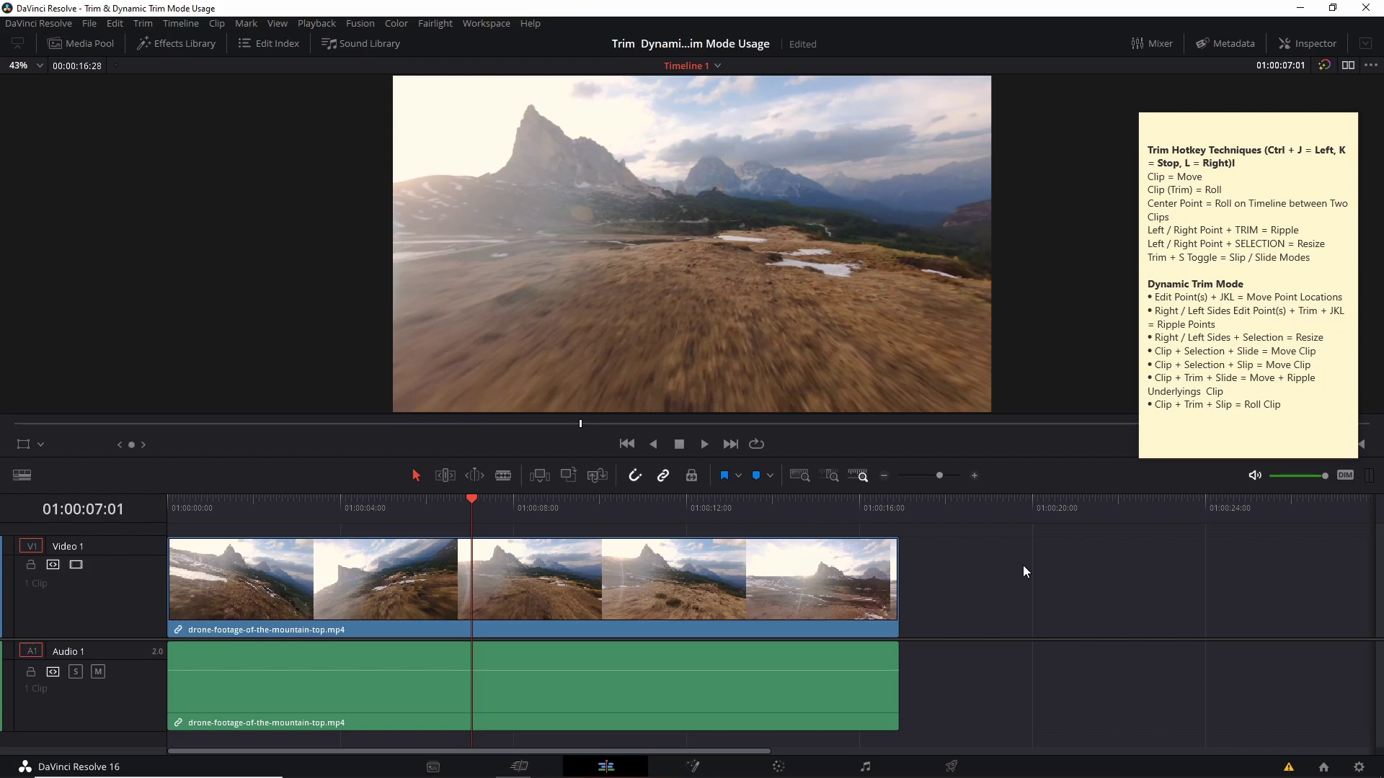
Split the drone footage into five linked video and audio clips with the Blade tool, and return to selection mode.
{"action": "key", "text": "t"}
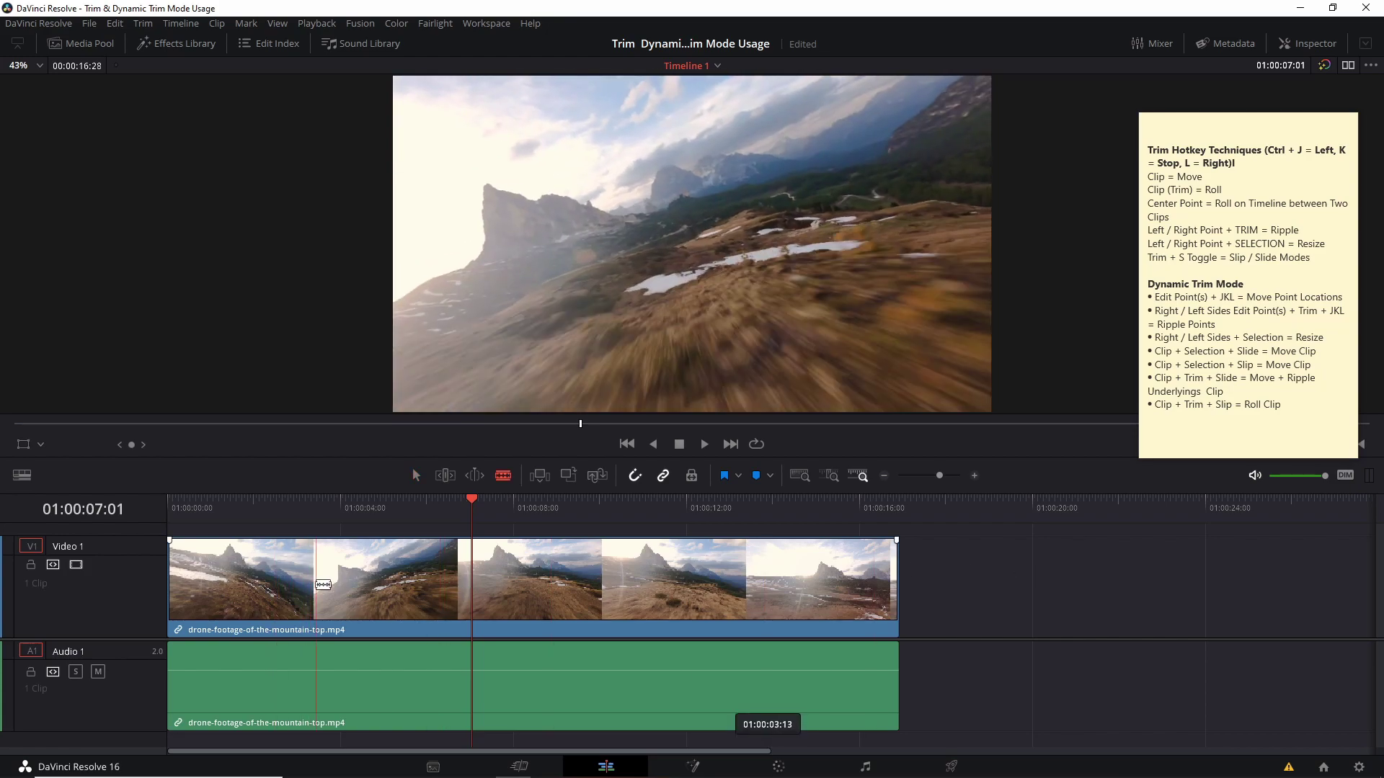
{"action": "left_click", "coordinate": [318, 585]}
{"action": "left_click", "coordinate": [470, 579]}
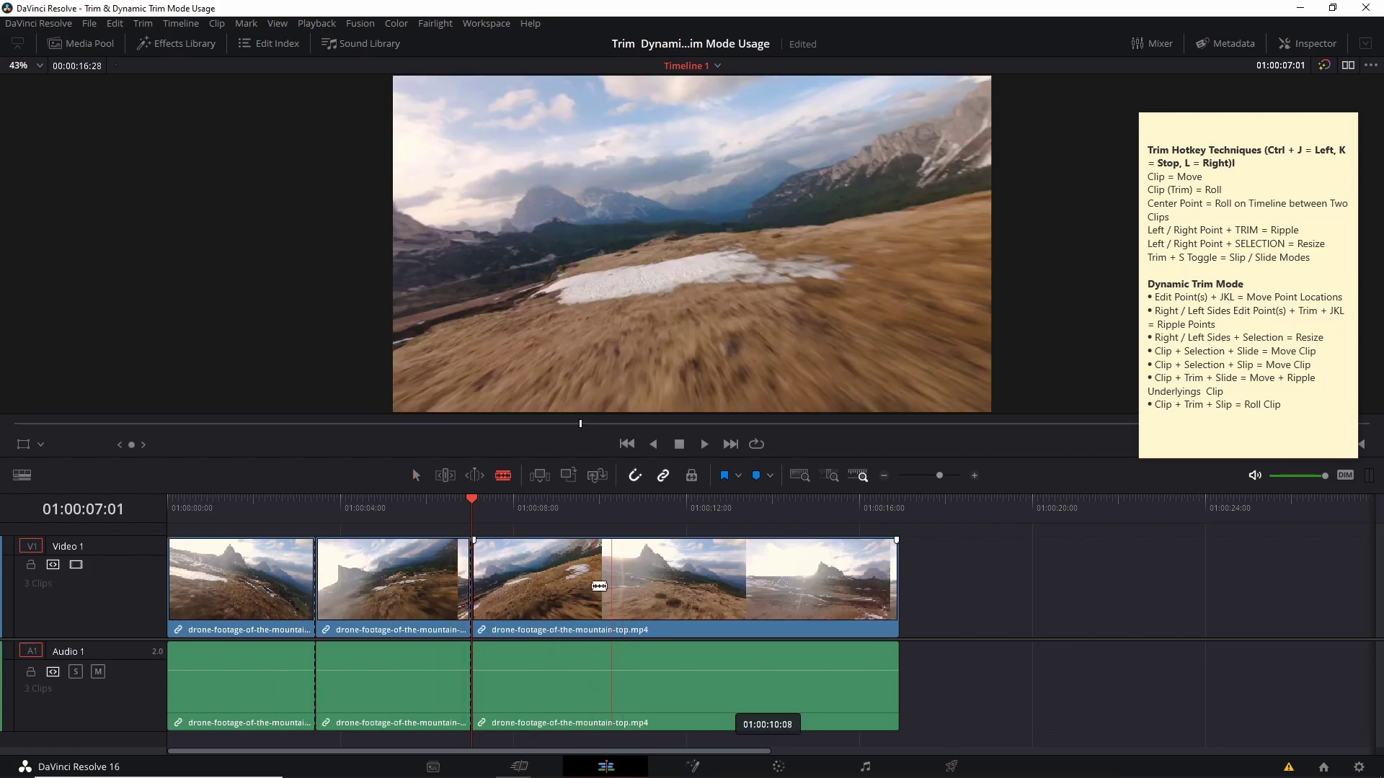
{"action": "key", "text": "ctrl+z"}
{"action": "key", "text": "ctrl+z"}
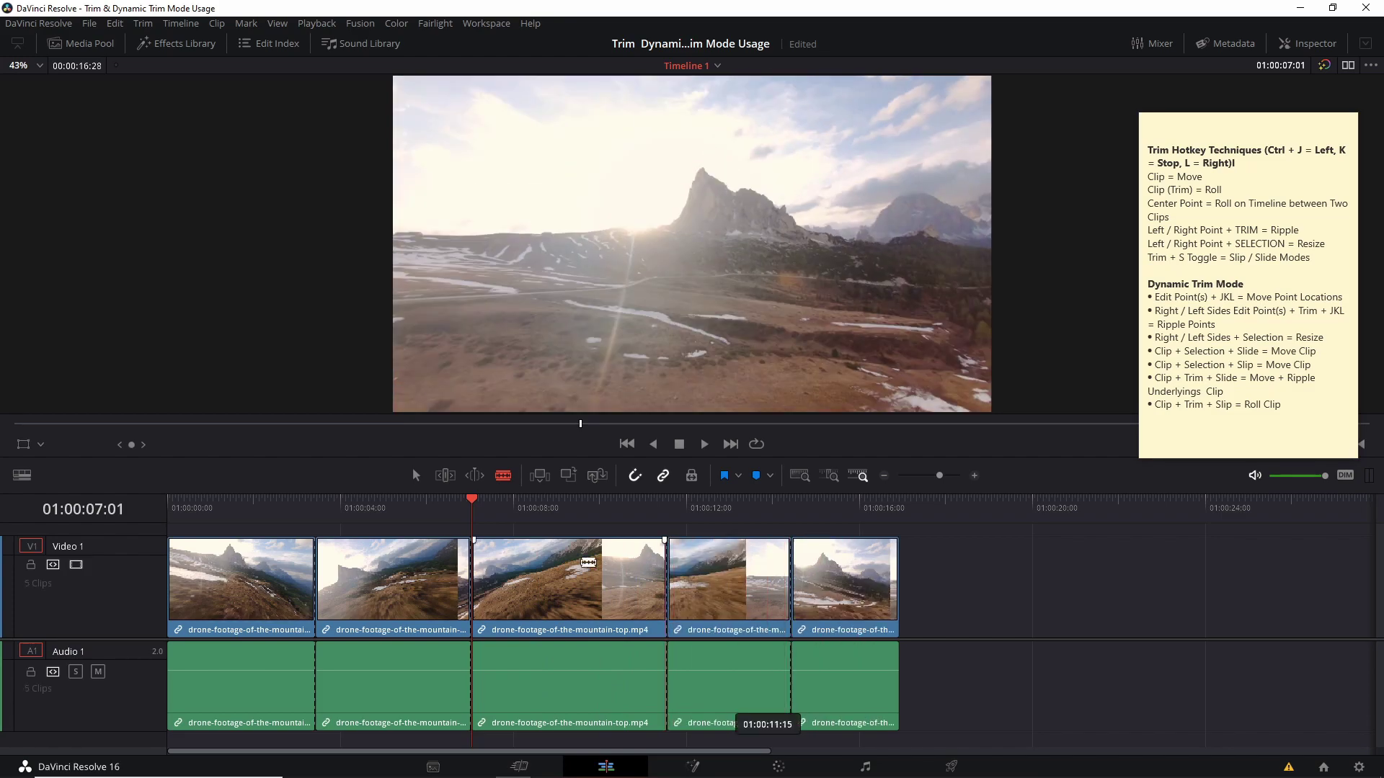
{"action": "key", "text": "a"}
Place the playhead at 01:00:08:14 and shift the middle clip earlier in selection mode so it overwrites the second clip.
{"action": "left_click", "coordinate": [534, 514]}
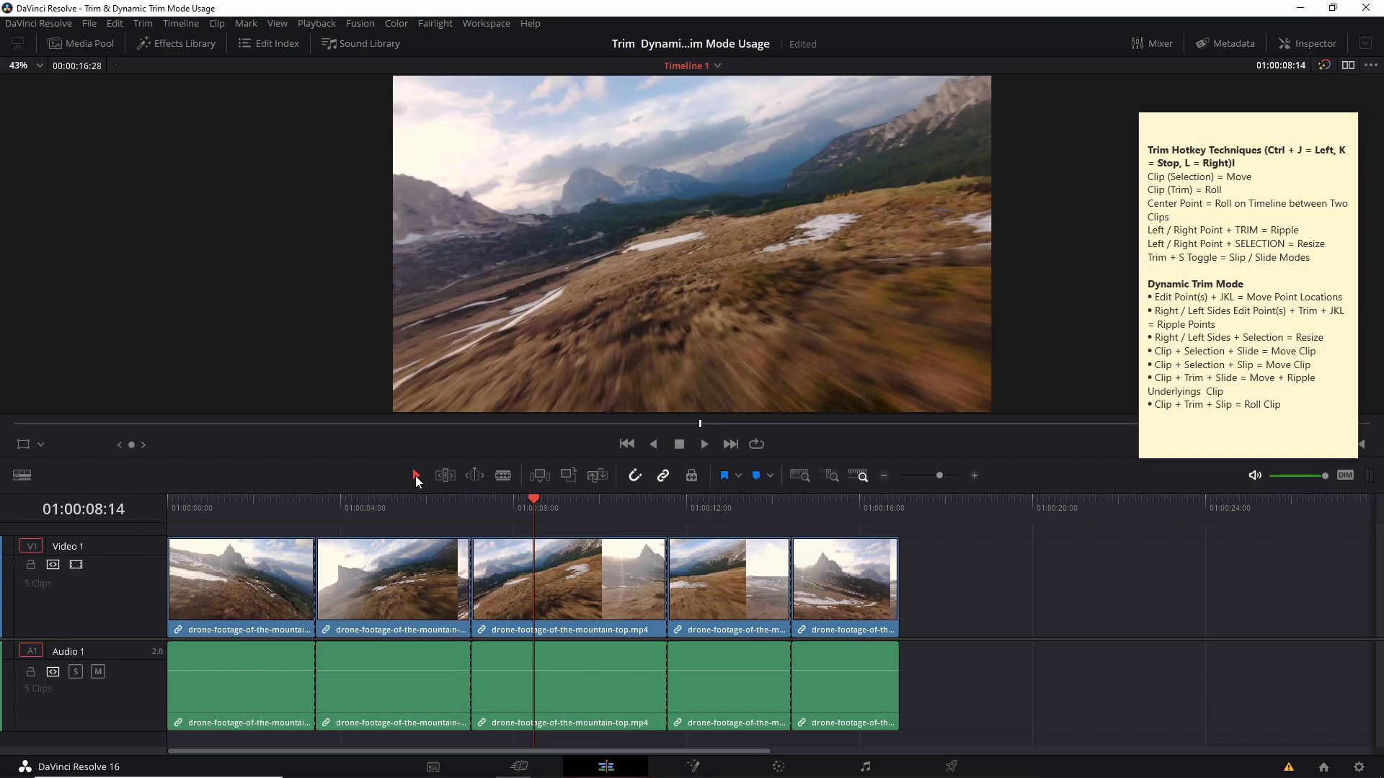
{"action": "left_click", "coordinate": [590, 583]}
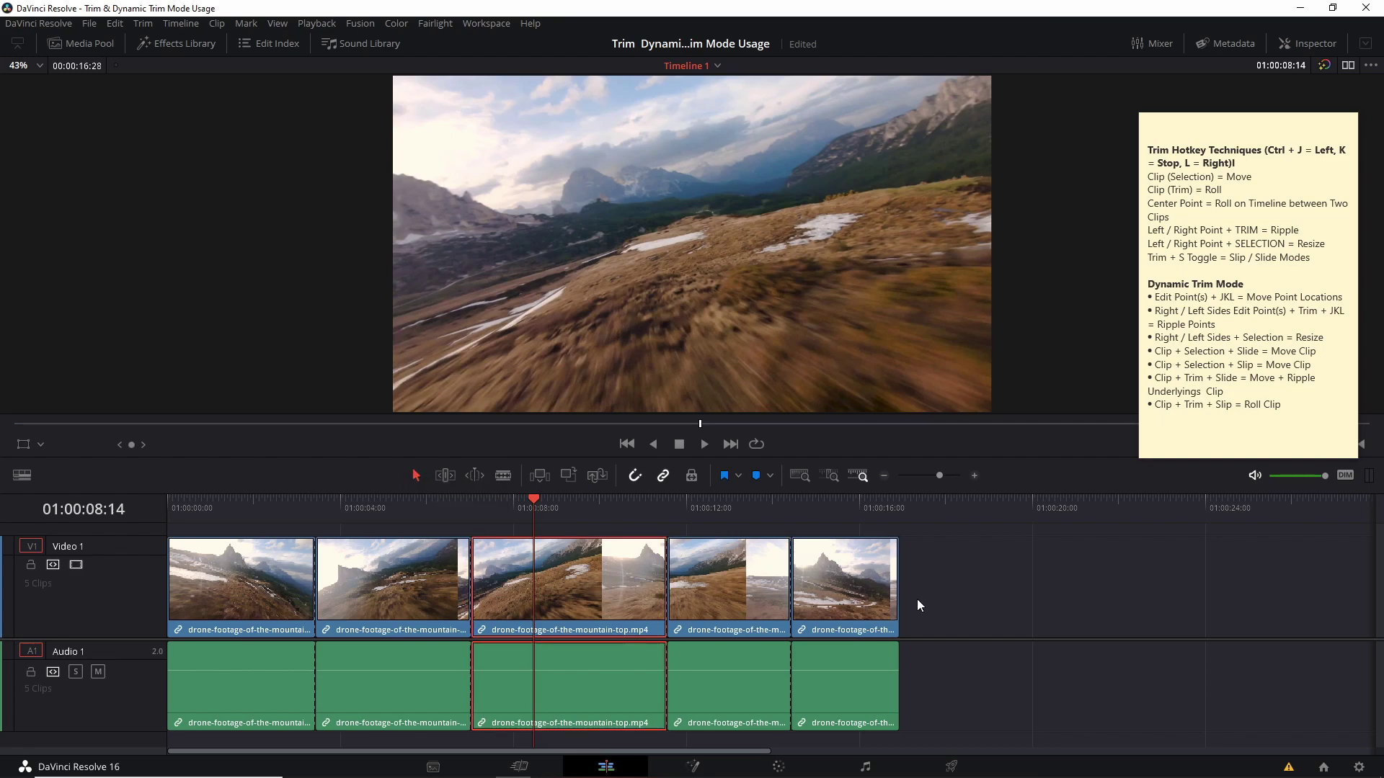
{"action": "key", "text": "j"}
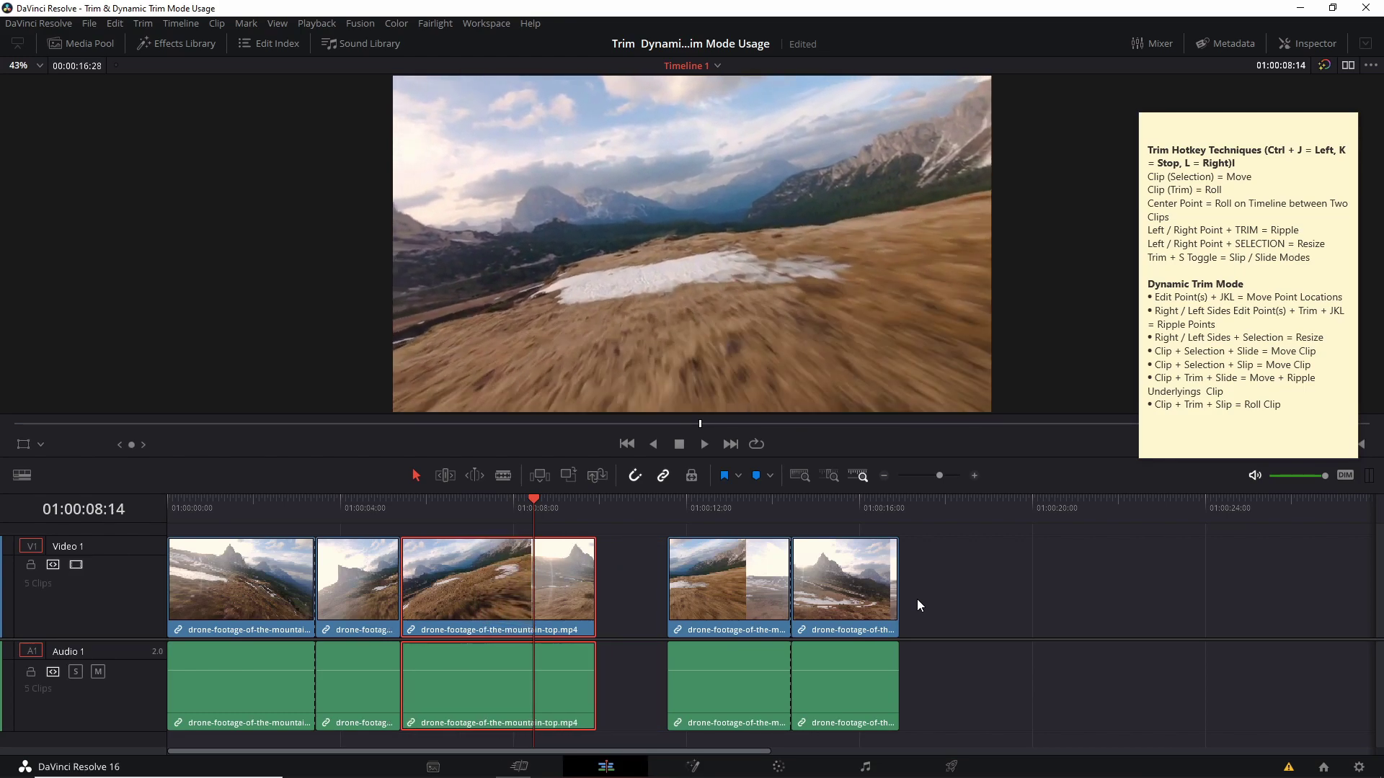
{"action": "left_click_drag", "start_coordinate": [428, 574], "coordinate": [274, 569]}
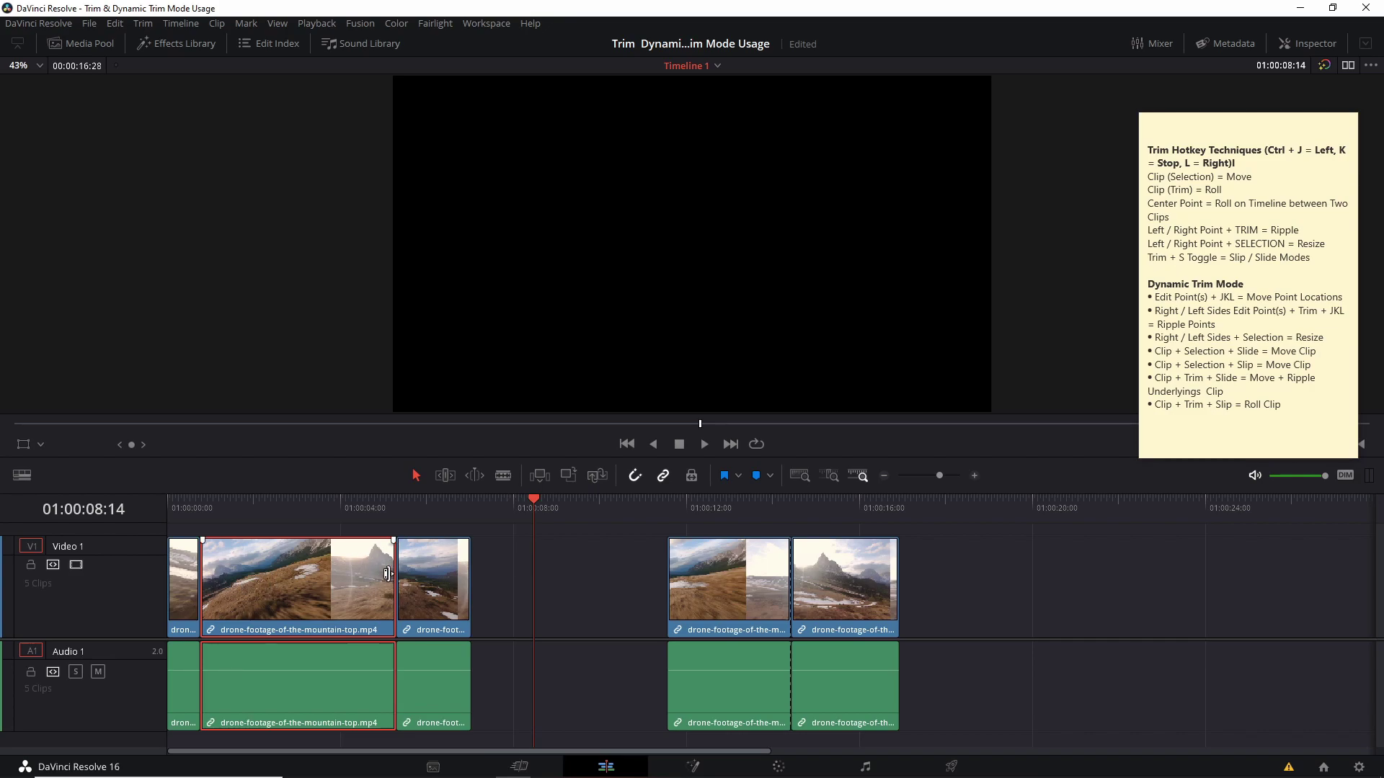
Check the individual clips around the shifted clip and the gap, and undo the move of the middle clip.
{"action": "left_click", "coordinate": [409, 590]}
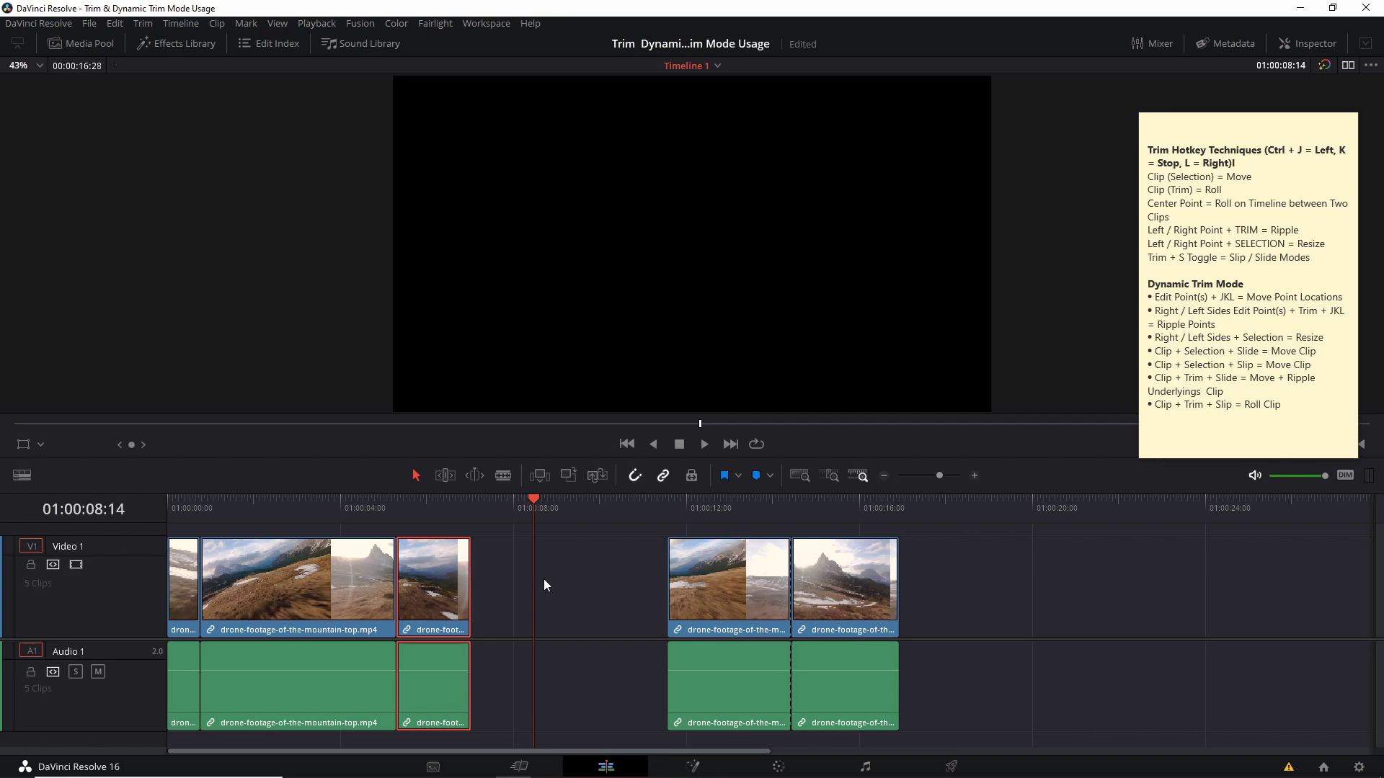
{"action": "left_click", "coordinate": [345, 557]}
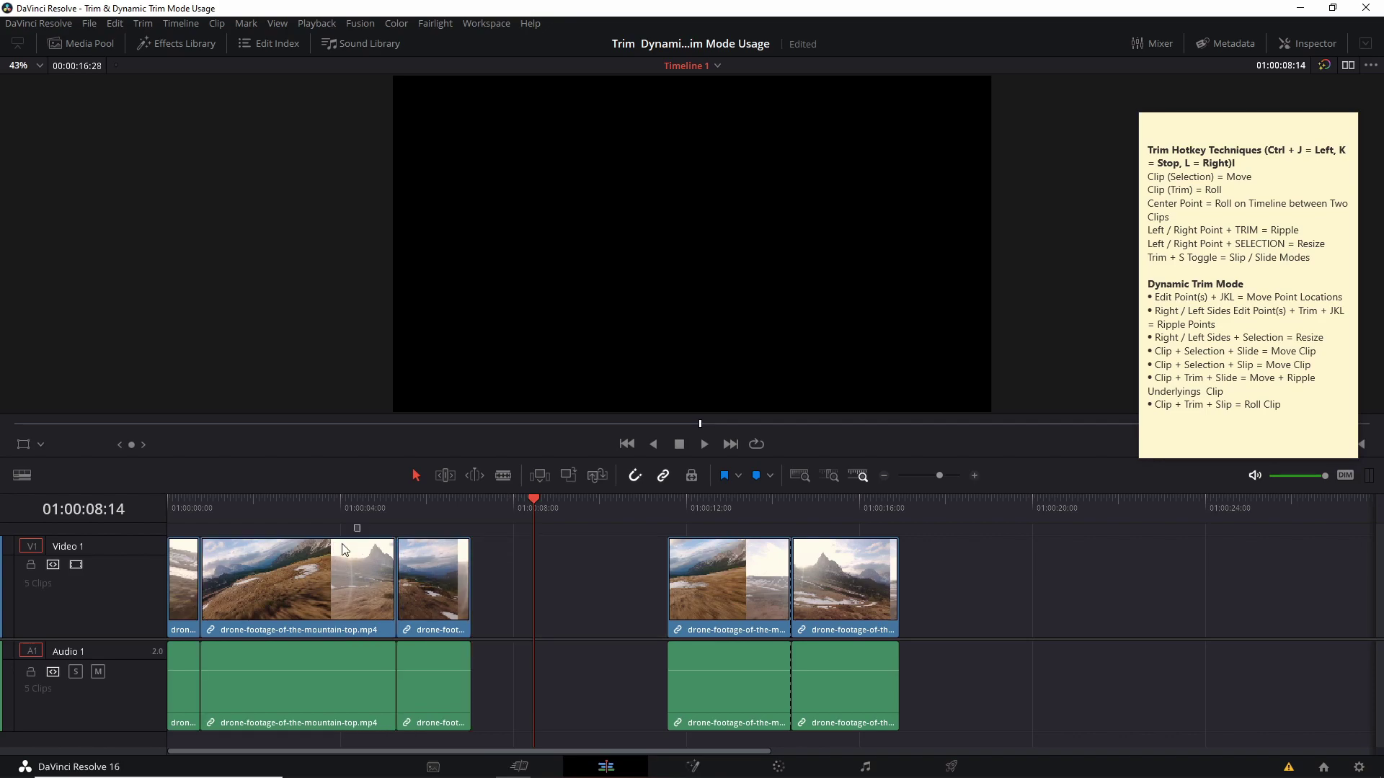
{"action": "left_click", "coordinate": [433, 591]}
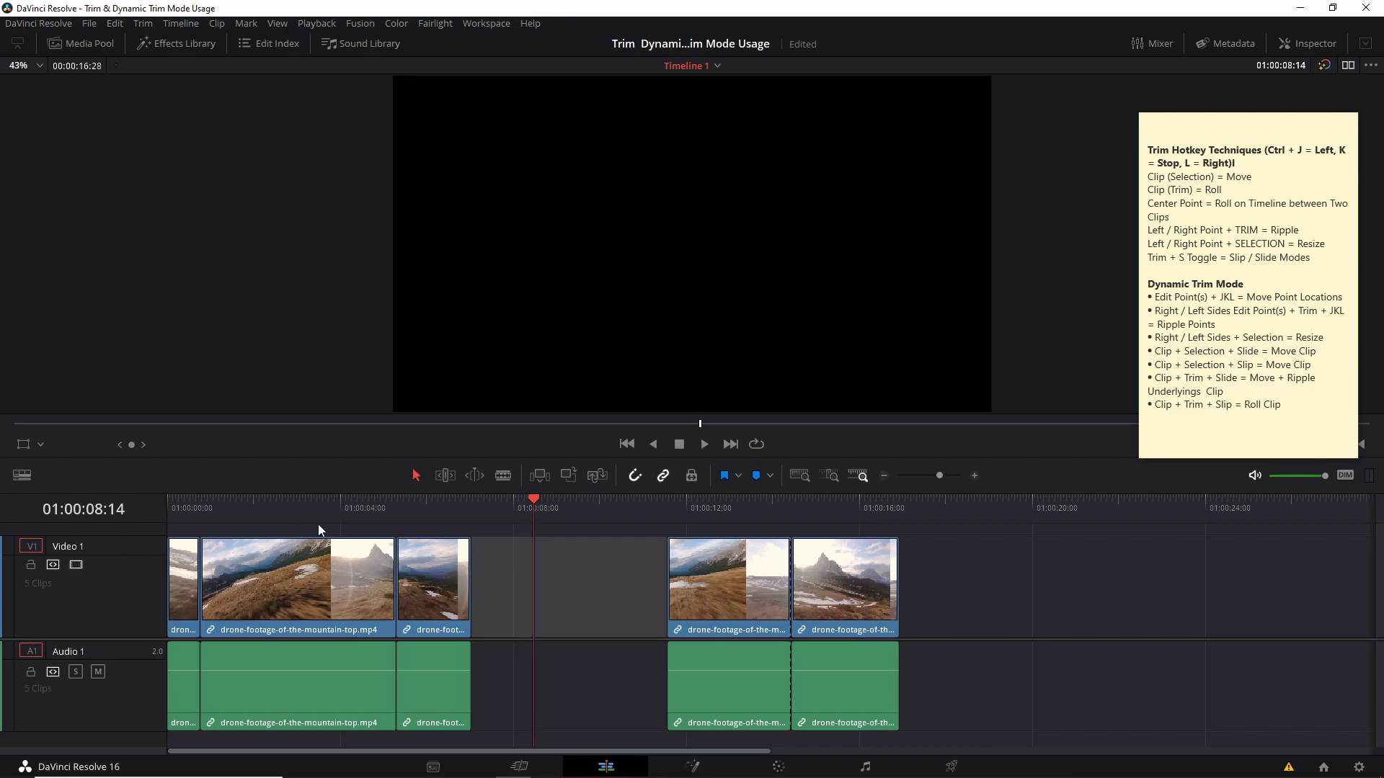
{"action": "left_click", "coordinate": [316, 552]}
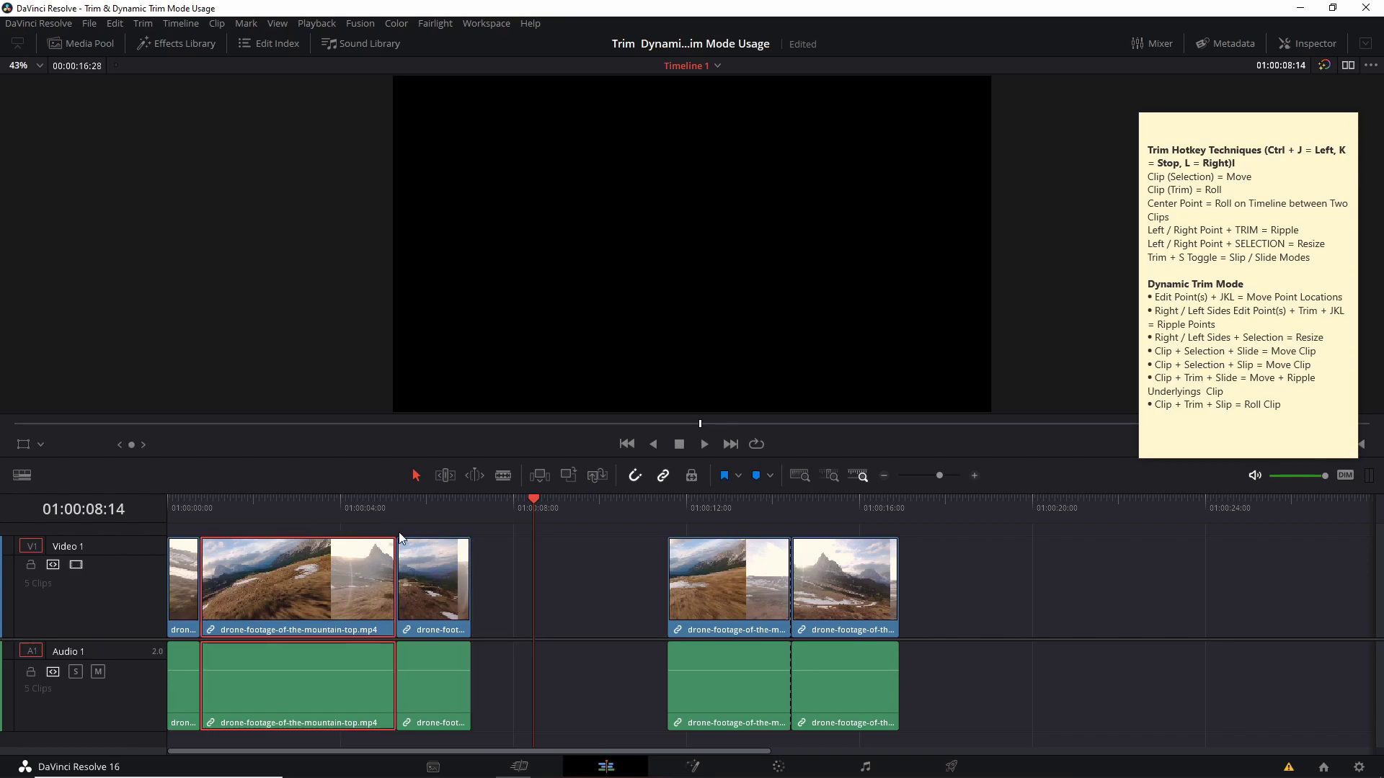
{"action": "key", "text": "ctrl+z"}
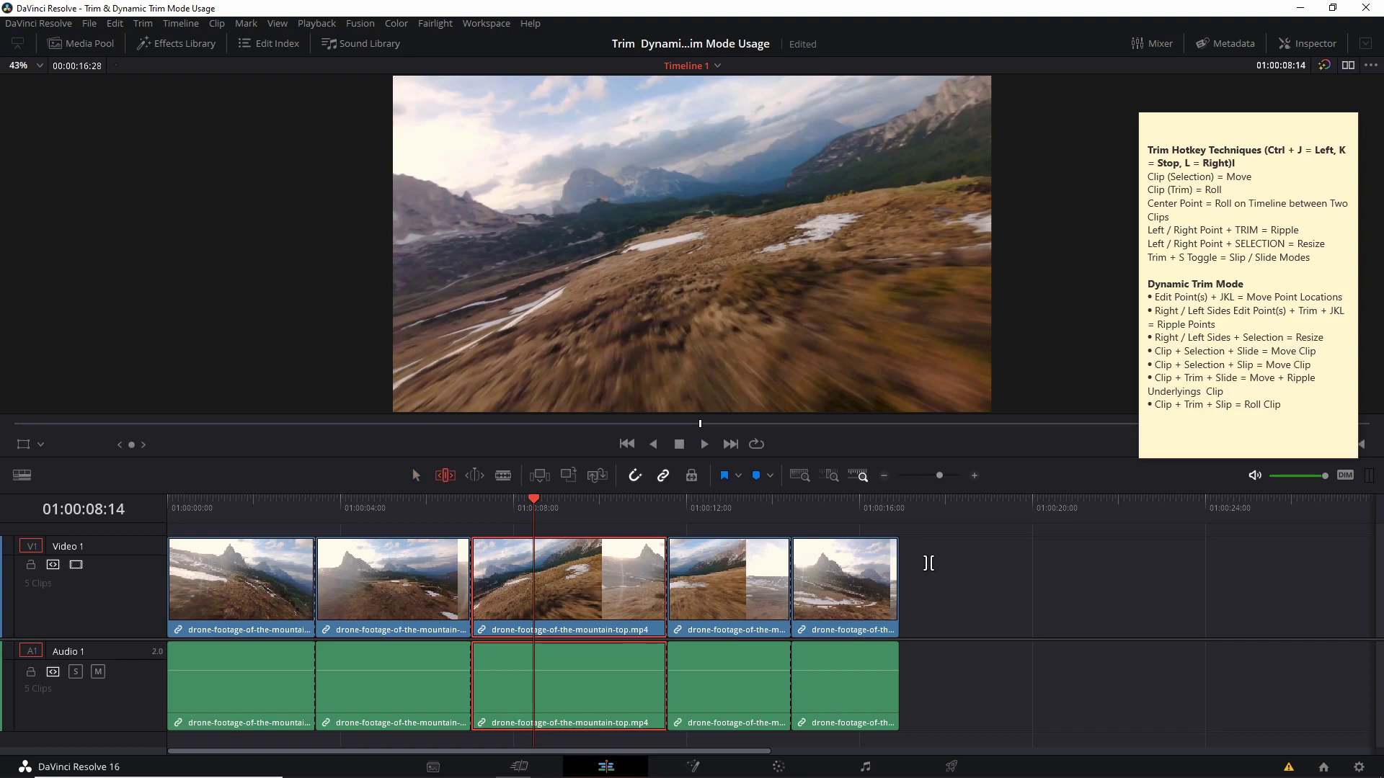
Slide the third clip earlier in Trim Edit mode until it starts at 01:00:04:29, with the neighbouring clips adjusting.
{"action": "left_click", "coordinate": [444, 481]}
{"action": "key", "text": "ctrl+j"}
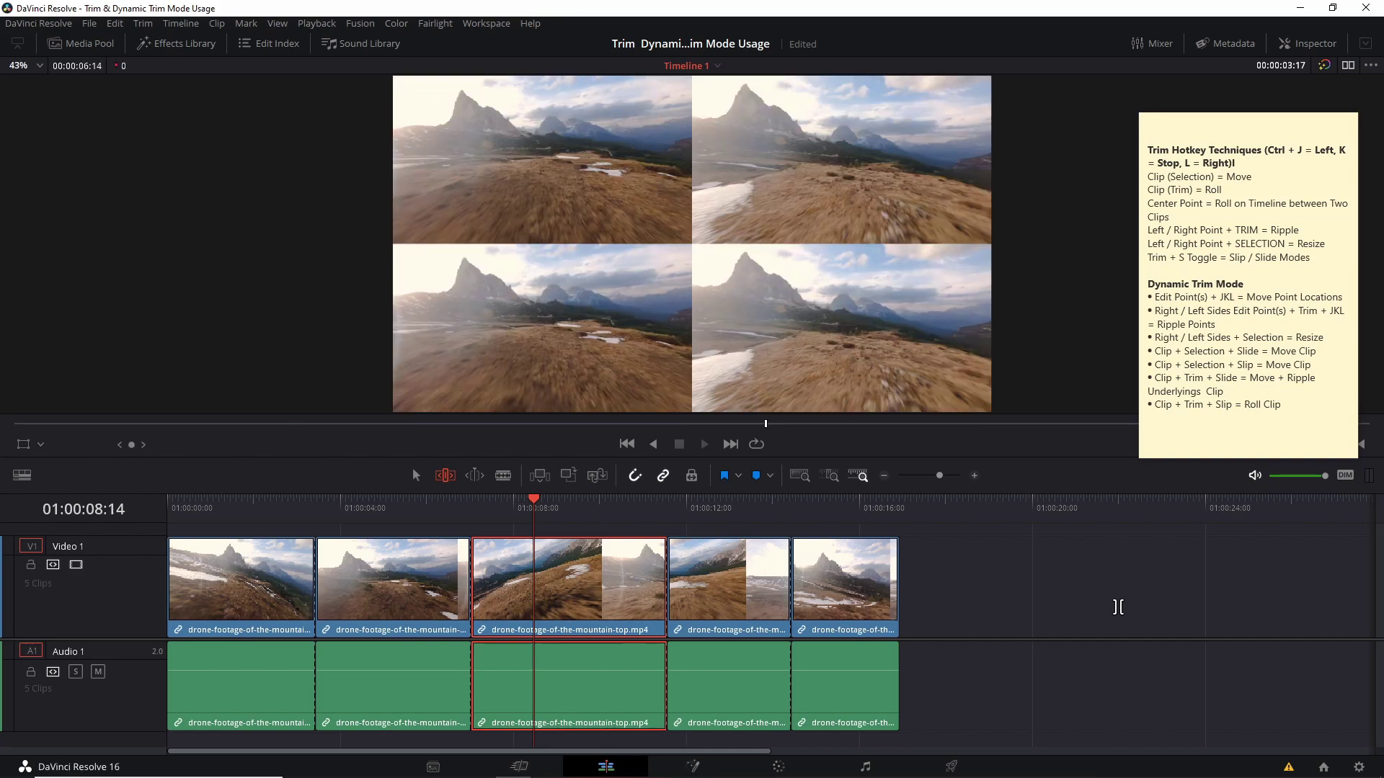
{"action": "key", "text": "ctrl+k"}
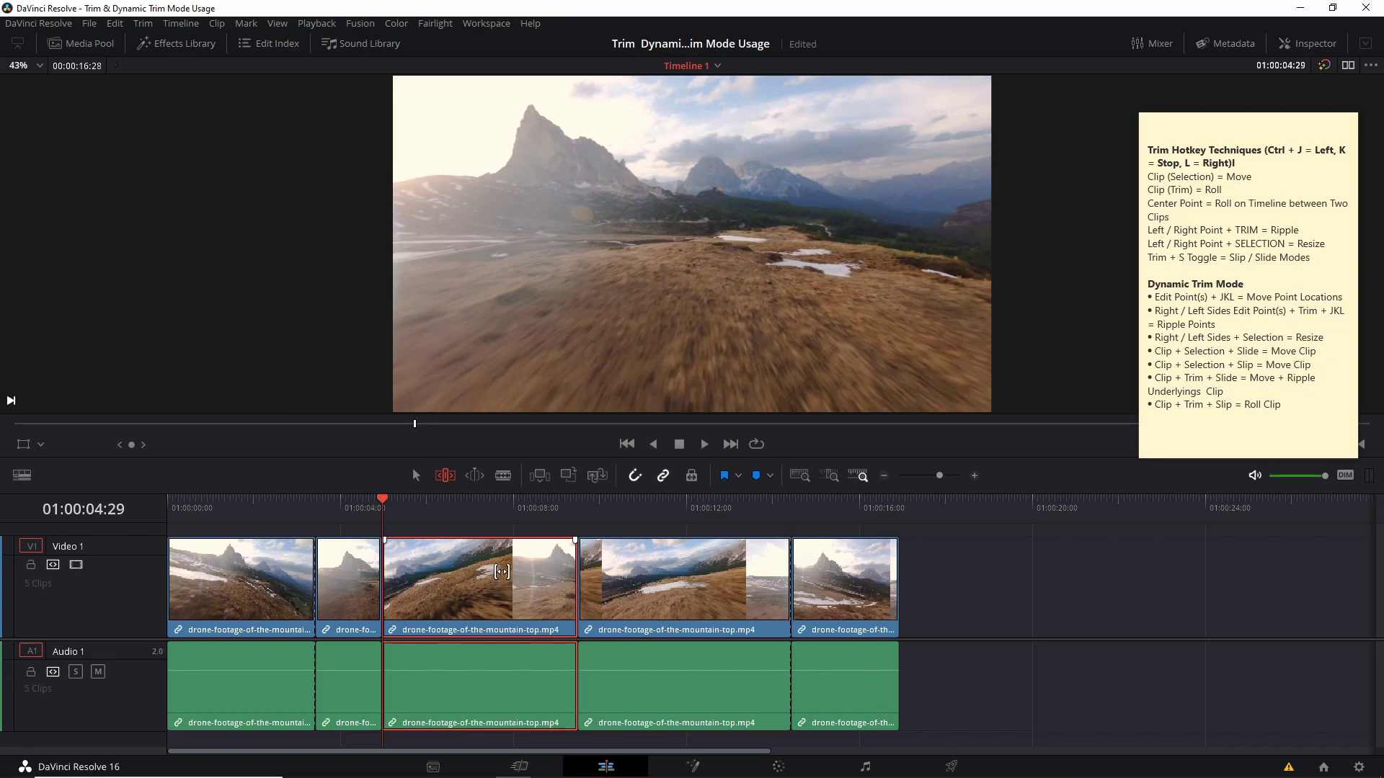
Try sliding the third clip later to 01:00:09:27 over the fourth clip, undo it, and return to selection mode.
{"action": "left_click_drag", "start_coordinate": [507, 571], "coordinate": [509, 567]}
{"action": "key", "text": "l"}
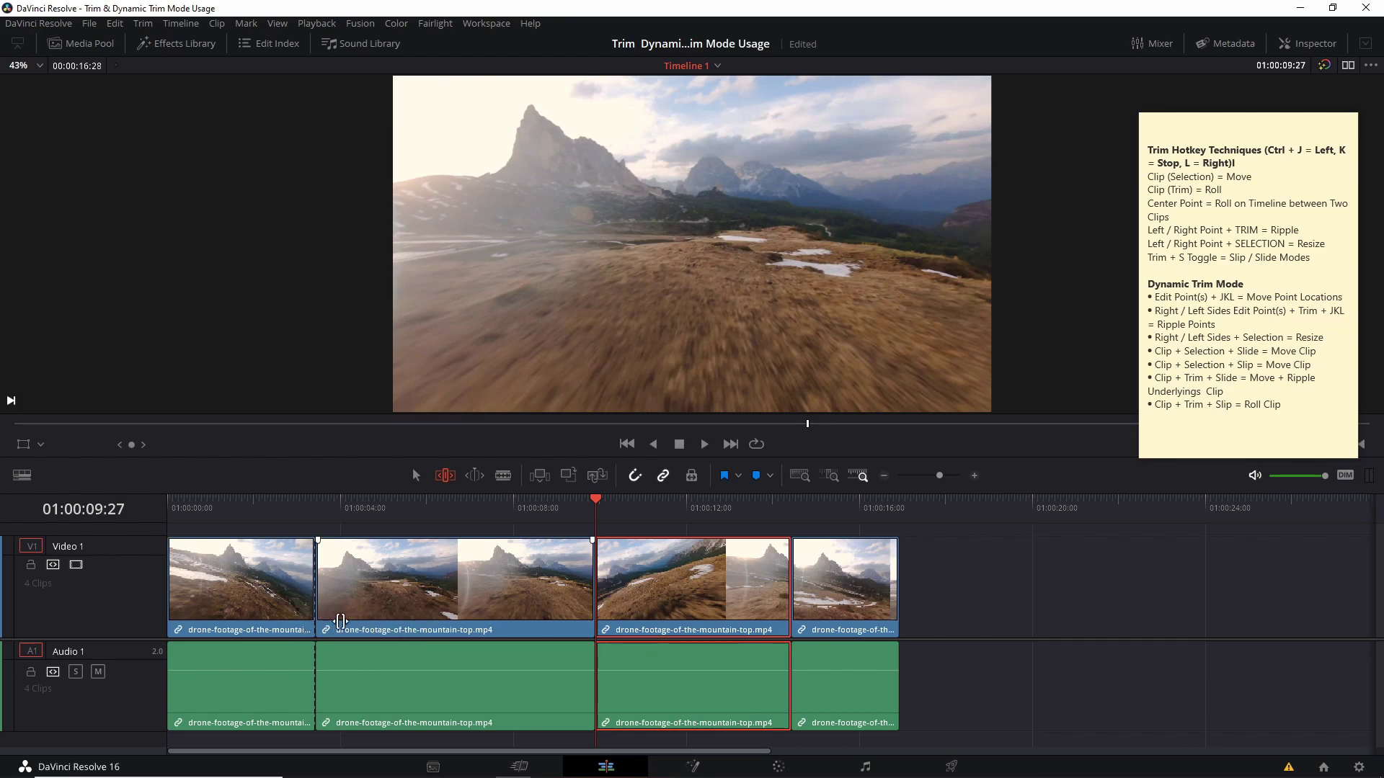
{"action": "key", "text": "ctrl+z"}
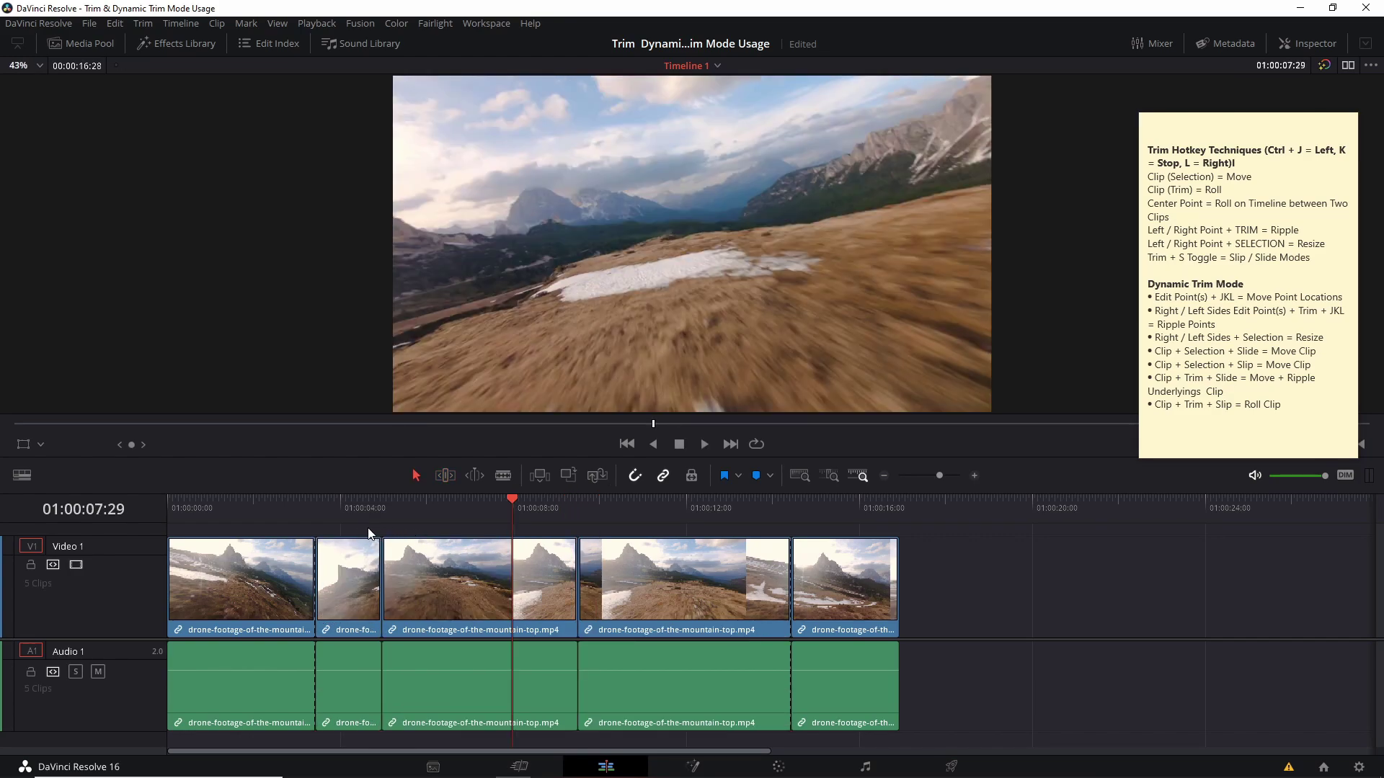
Select the second, third and fourth clips, try moving them together earlier in selection mode, and undo the move.
{"action": "left_click_drag", "start_coordinate": [368, 533], "coordinate": [663, 581]}
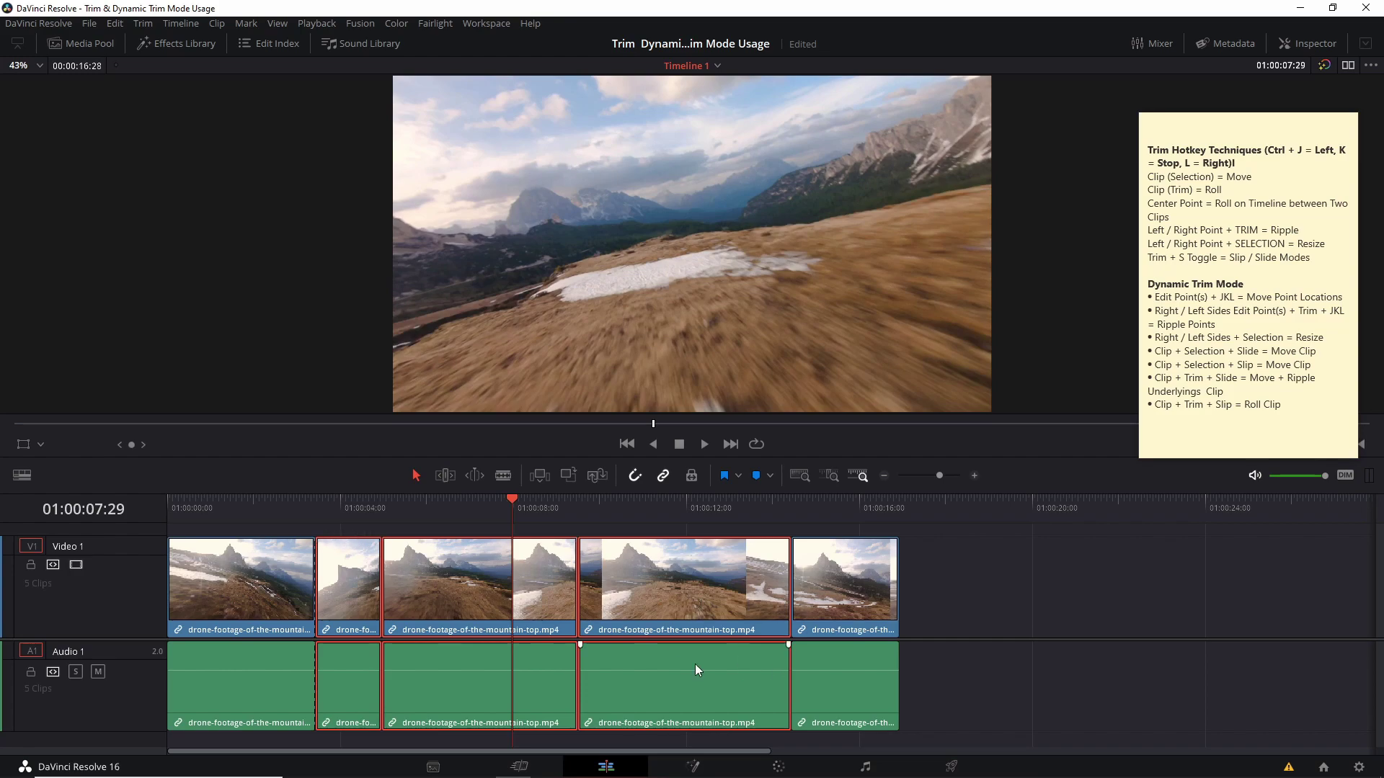
{"action": "key", "text": "ctrl+j"}
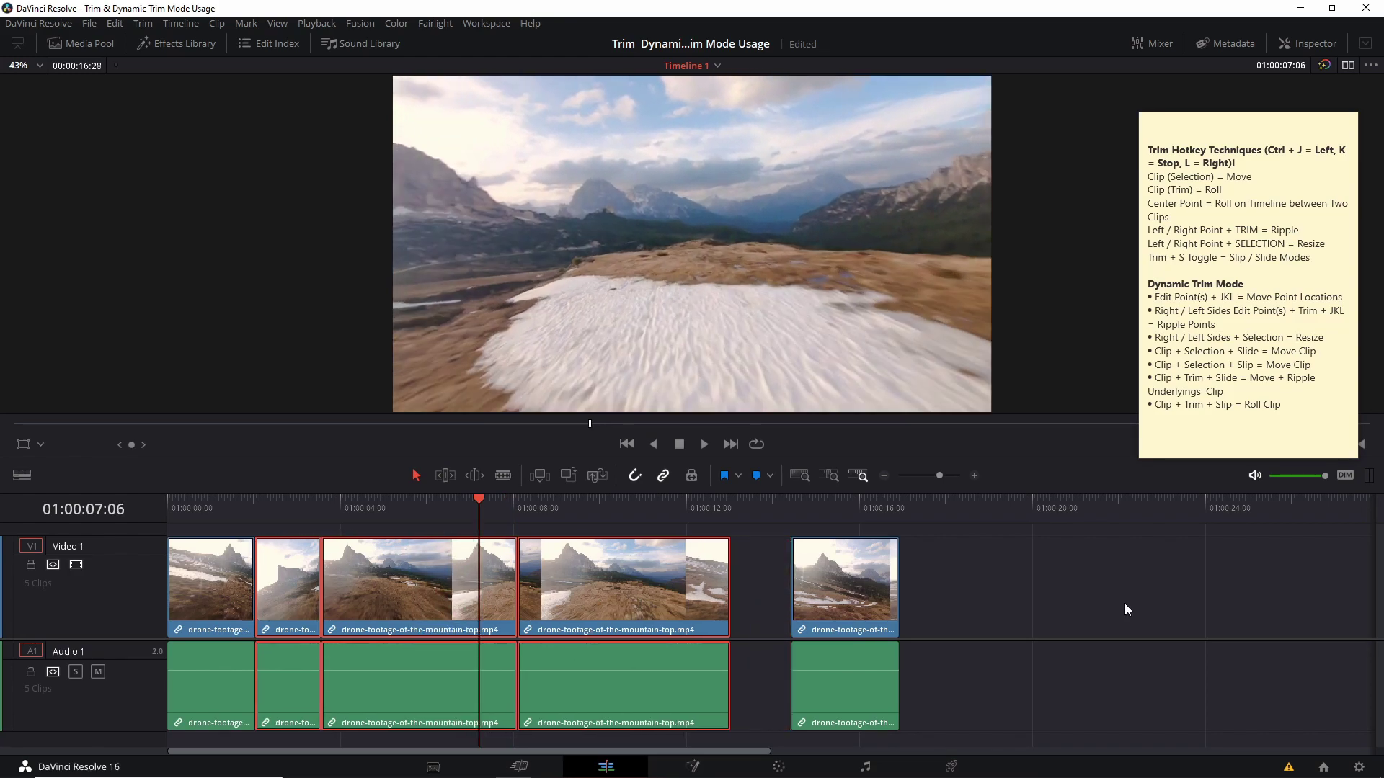
{"action": "key", "text": "ctrl+k"}
{"action": "key", "text": "ctrl+z"}
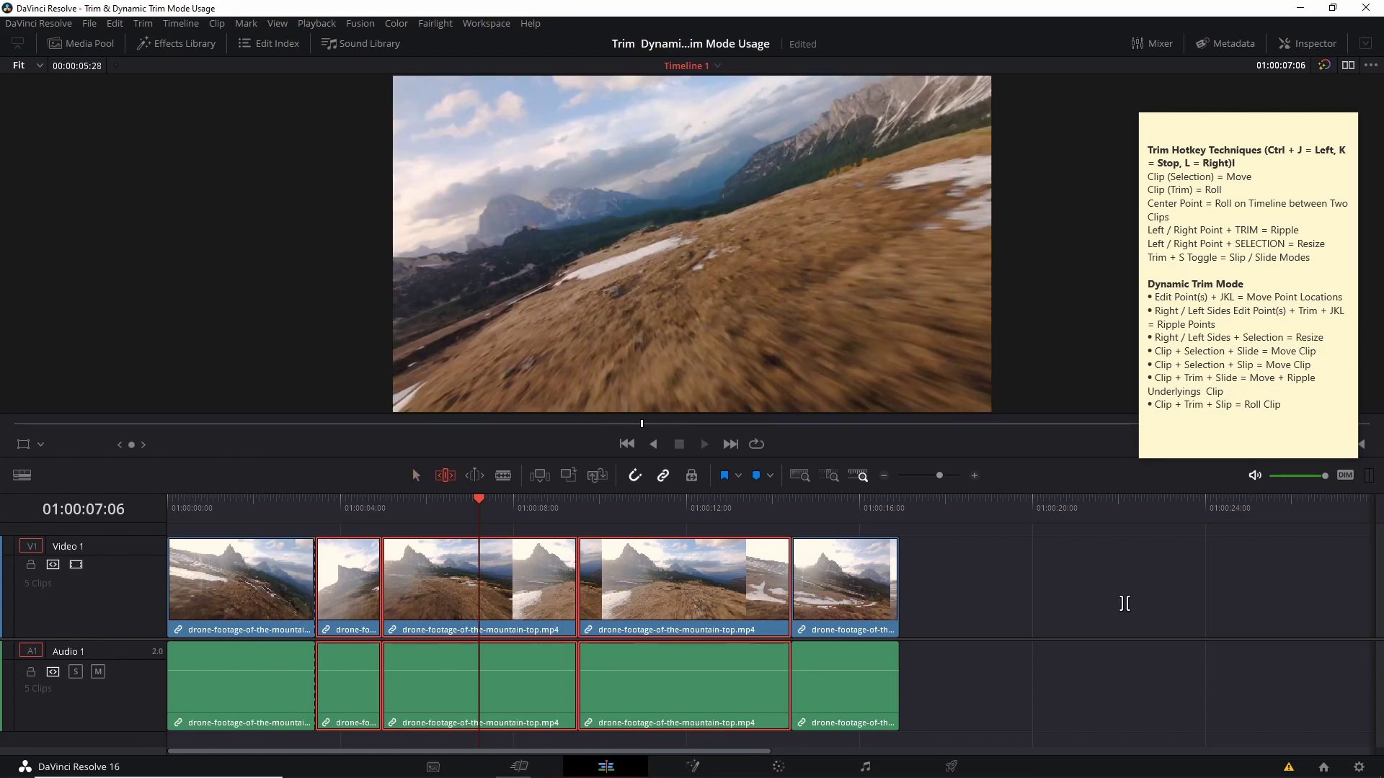
Slide the three selected clips together earlier in Trim Edit mode to start at 01:00:01:22, and return to selection mode.
{"action": "key", "text": "ctrl+j"}
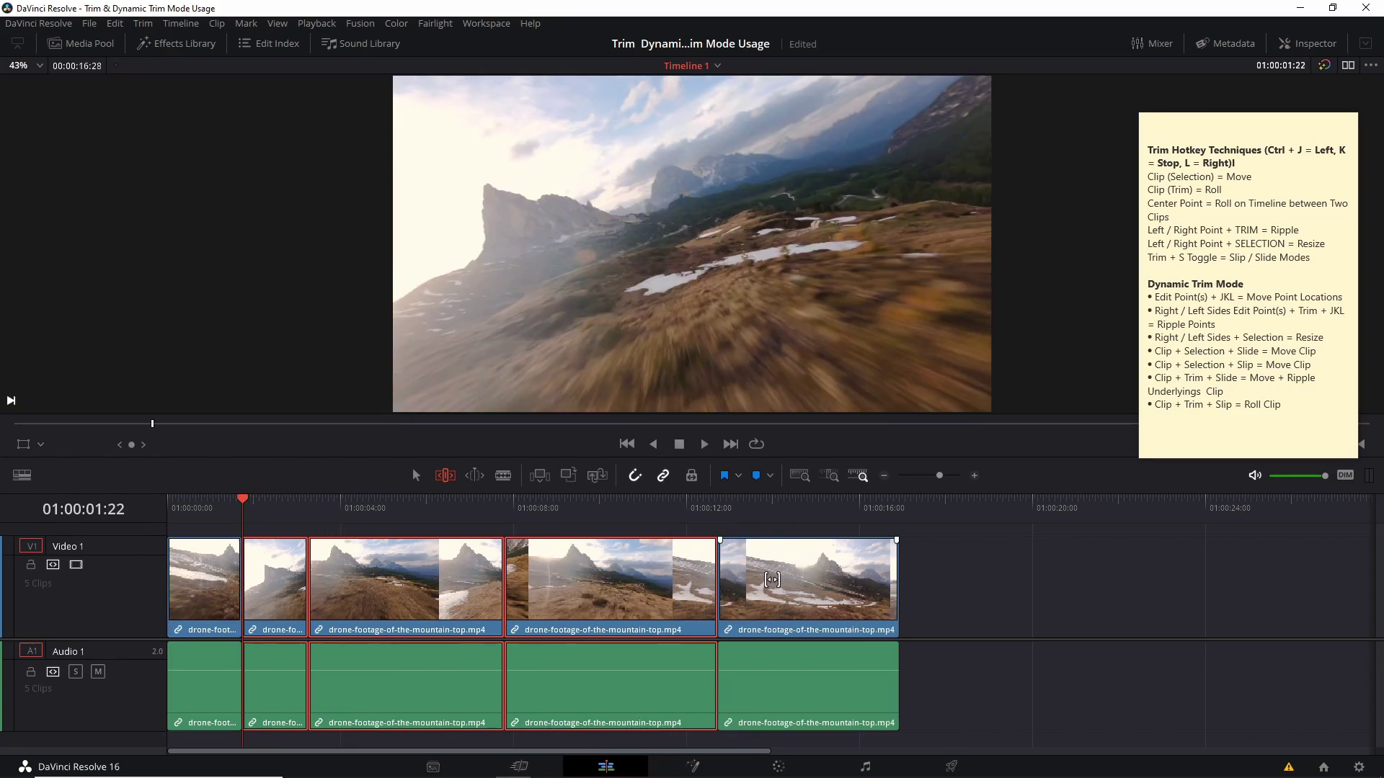
{"action": "key", "text": "a"}
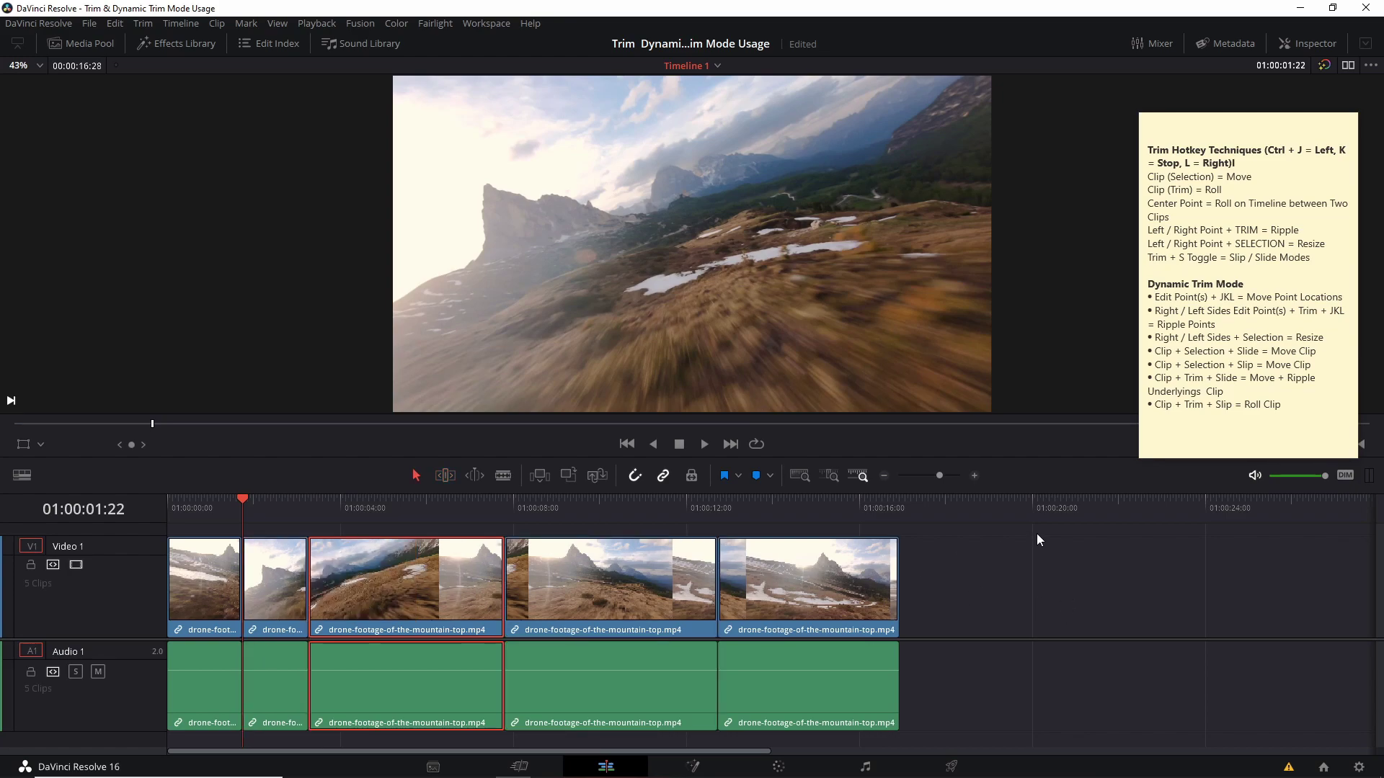
Select the video edit point between clips three and four plus the audio edit point between clips two and three, and roll both to 01:00:11:13.
{"action": "left_click", "coordinate": [506, 576]}
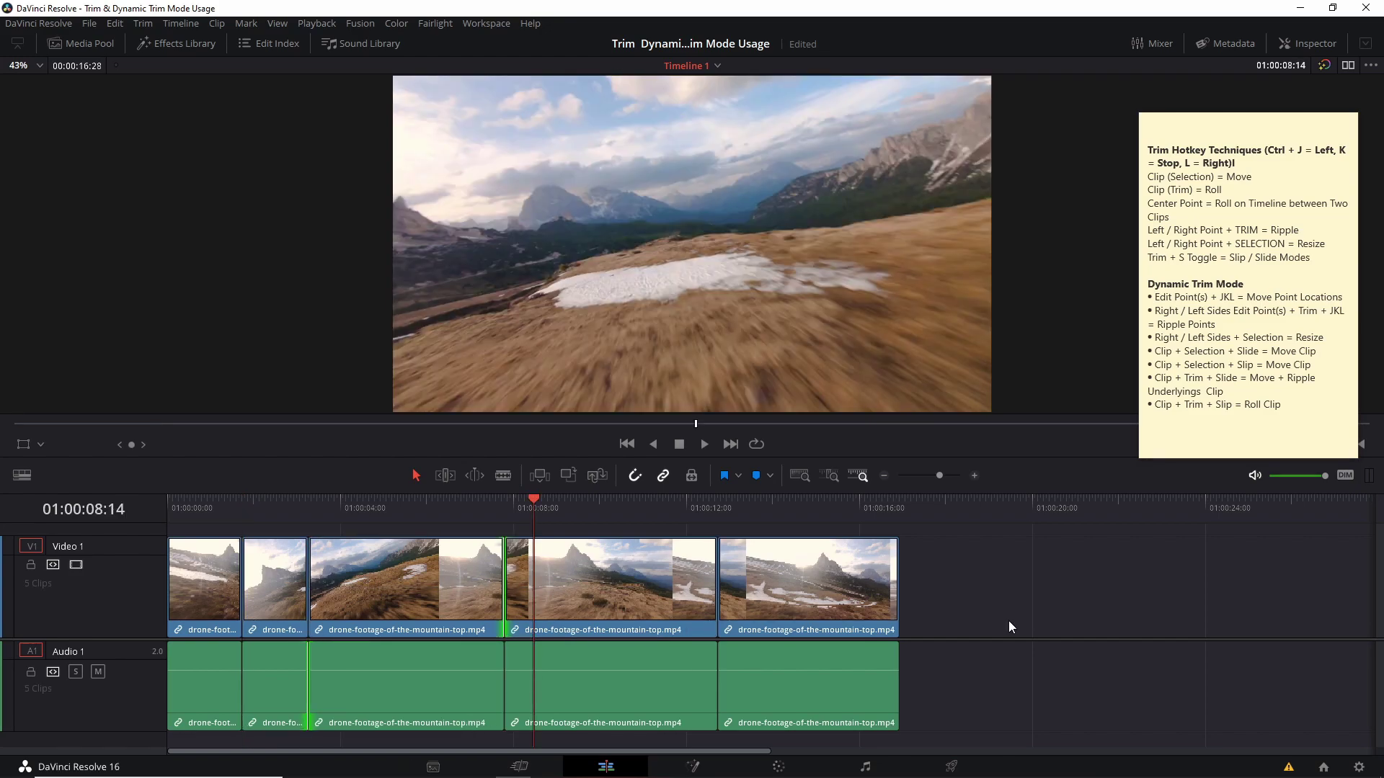
{"action": "key", "text": "ctrl+l"}
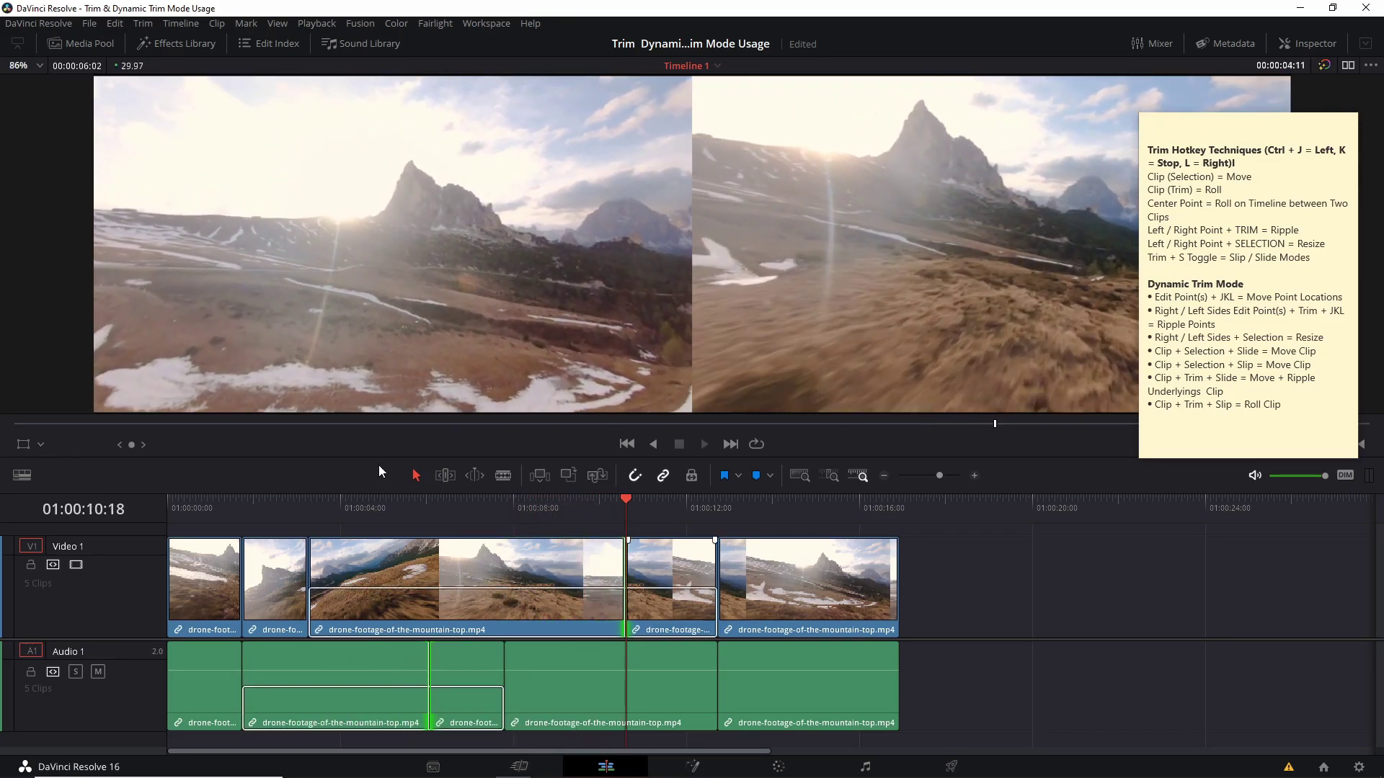
{"action": "key", "text": "k"}
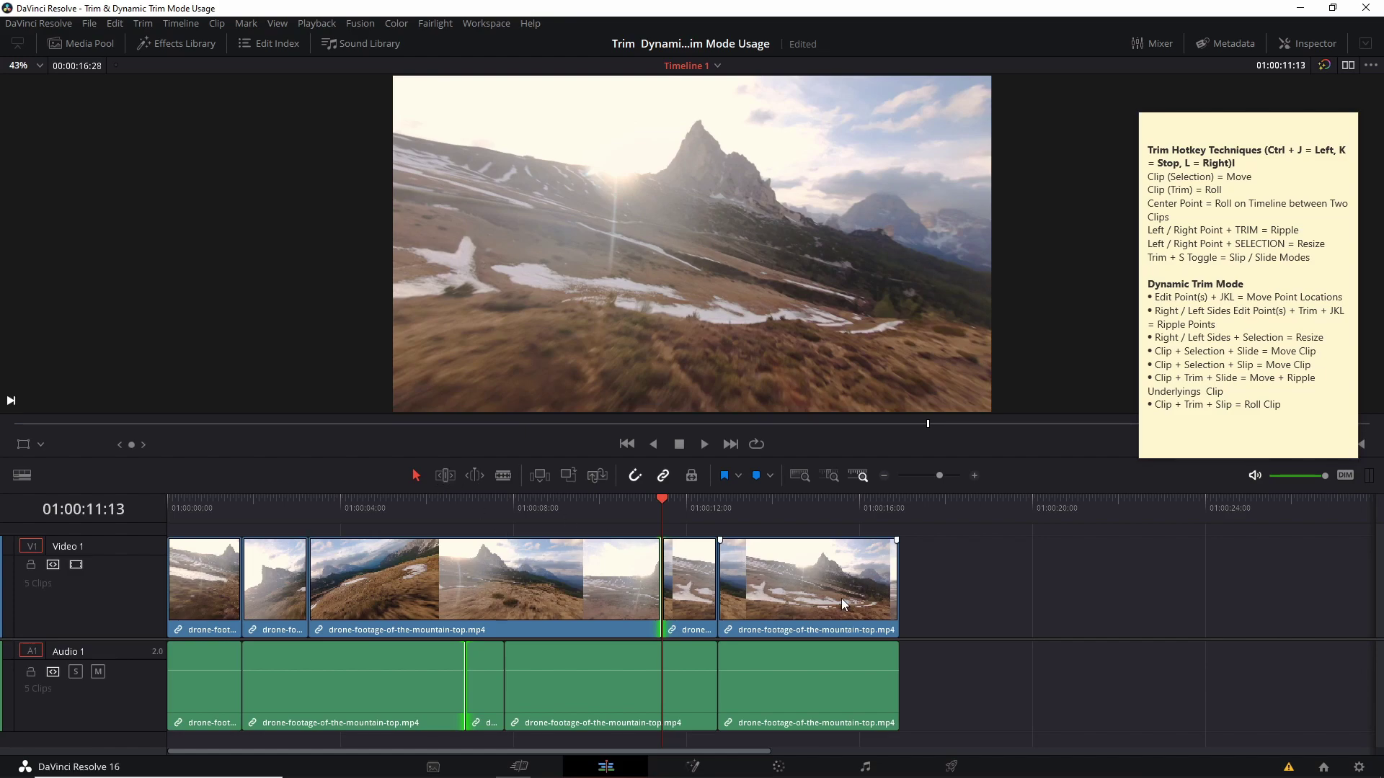
Return the two rolled edit points to their earlier positions in Trim Edit mode, and switch back to selection mode.
{"action": "key", "text": "t"}
{"action": "key", "text": "ctrl+j"}
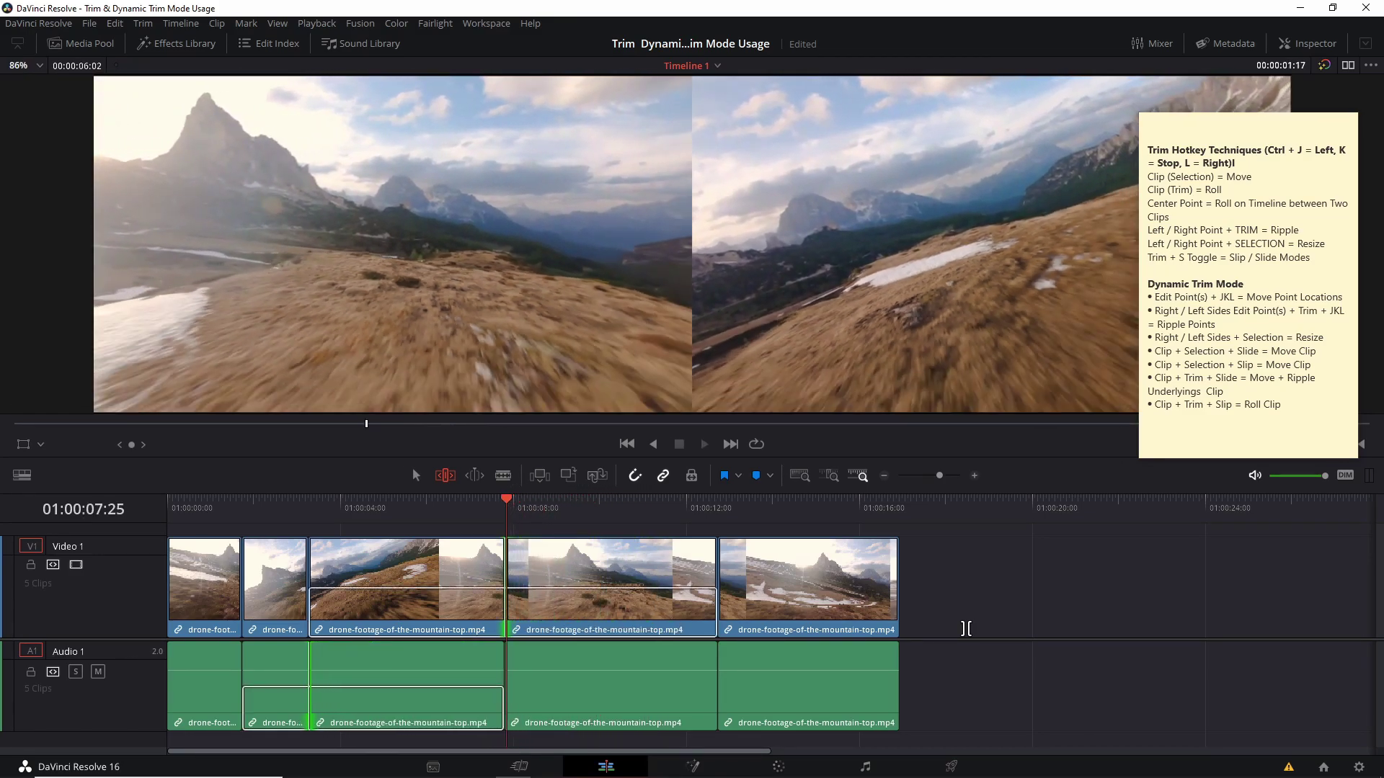
{"action": "key", "text": "a"}
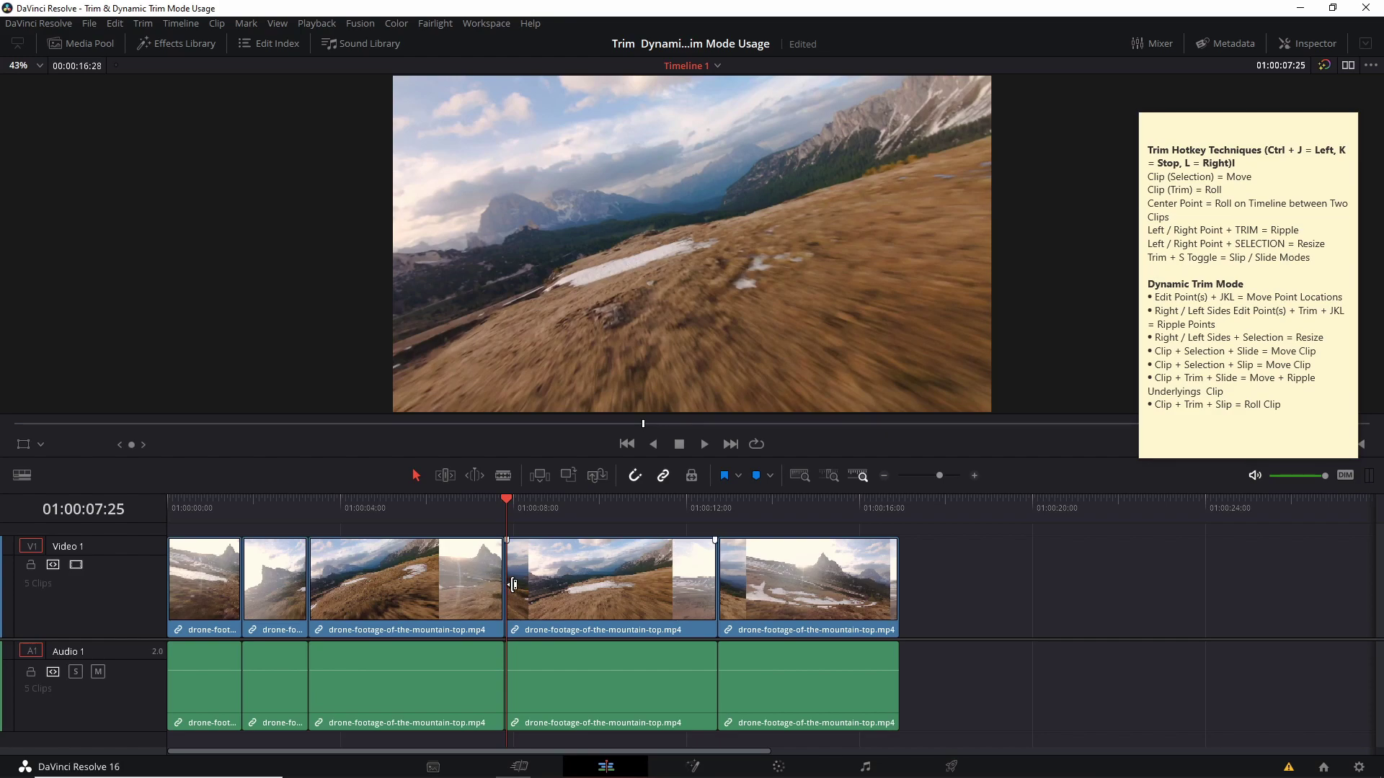
Ripple the third clip's end point in Trim Edit mode, first later to 01:00:11:25 and finally earlier to 01:00:06:14.
{"action": "left_click", "coordinate": [513, 585]}
{"action": "left_click", "coordinate": [503, 585]}
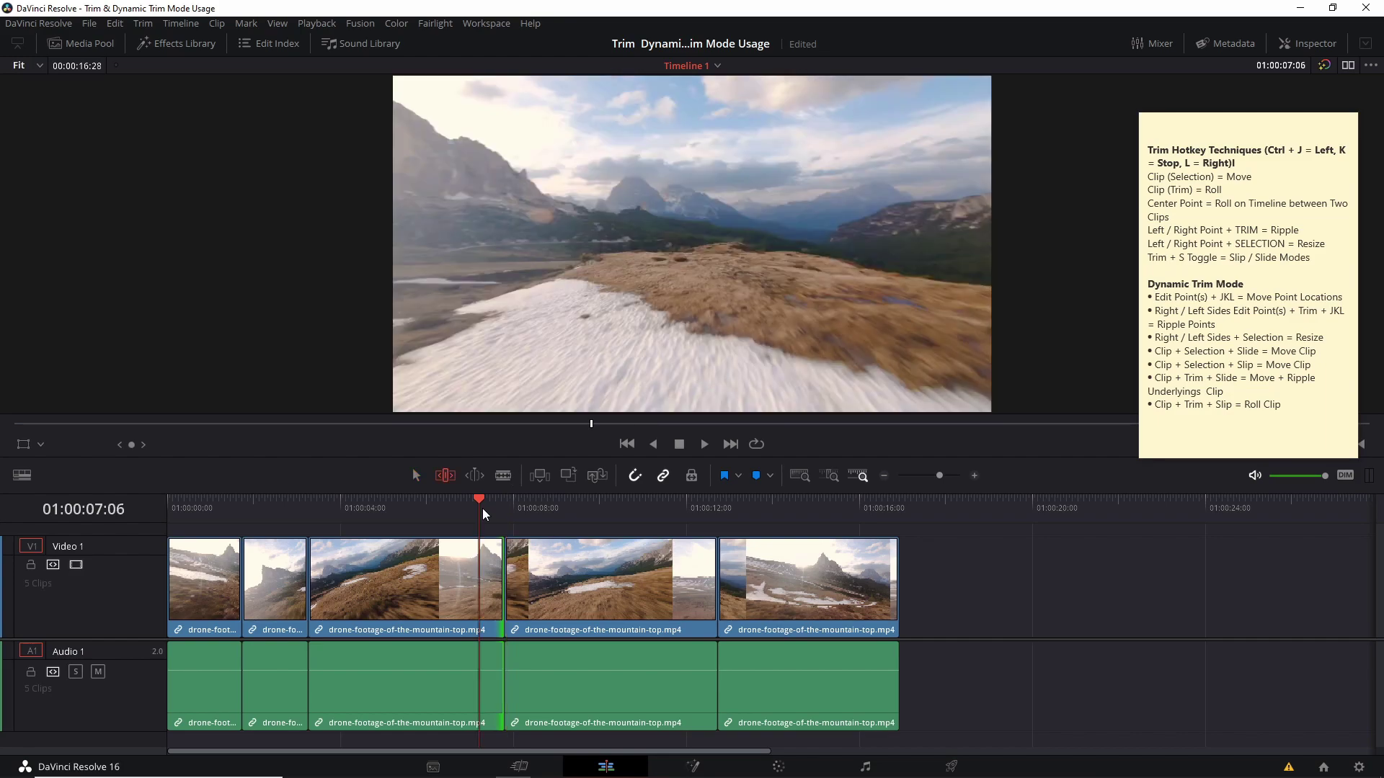
{"action": "key", "text": "ctrl+l"}
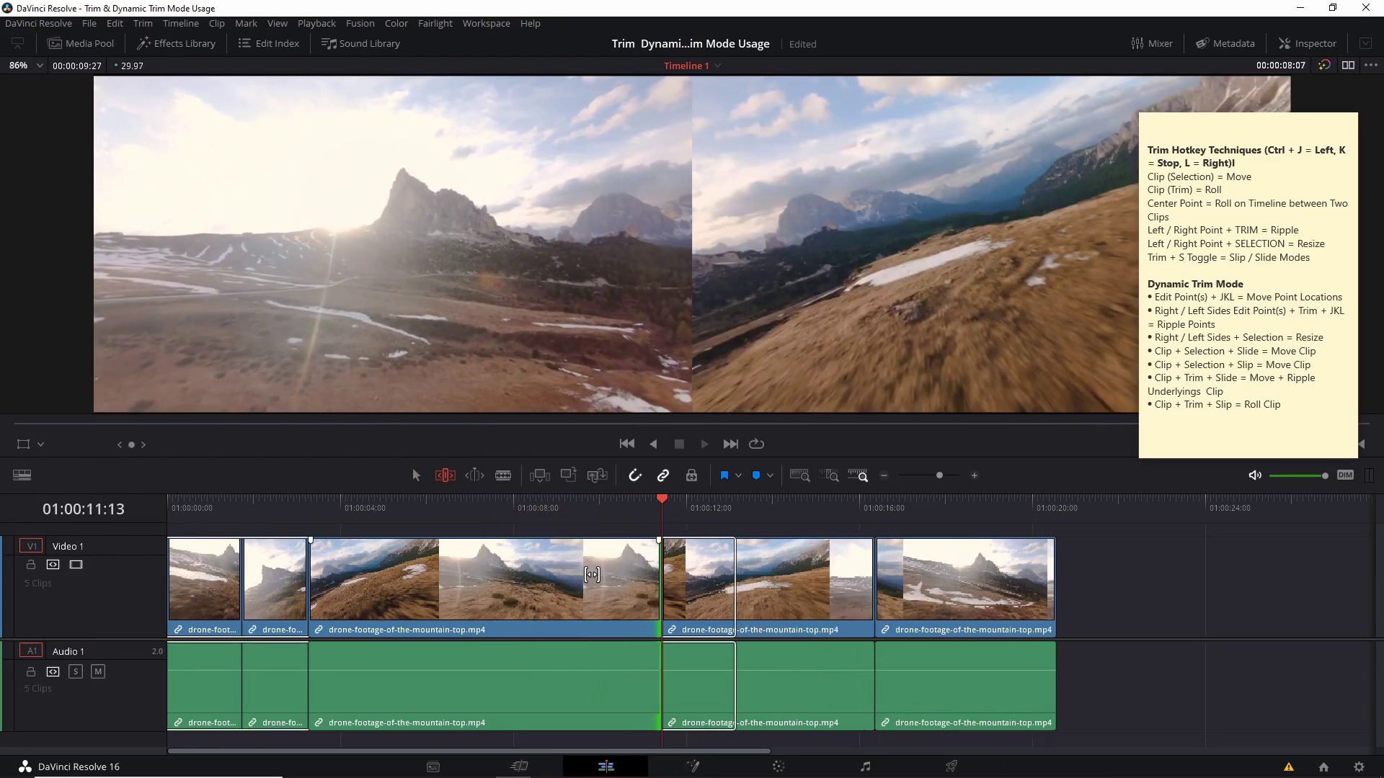
{"action": "key", "text": "k"}
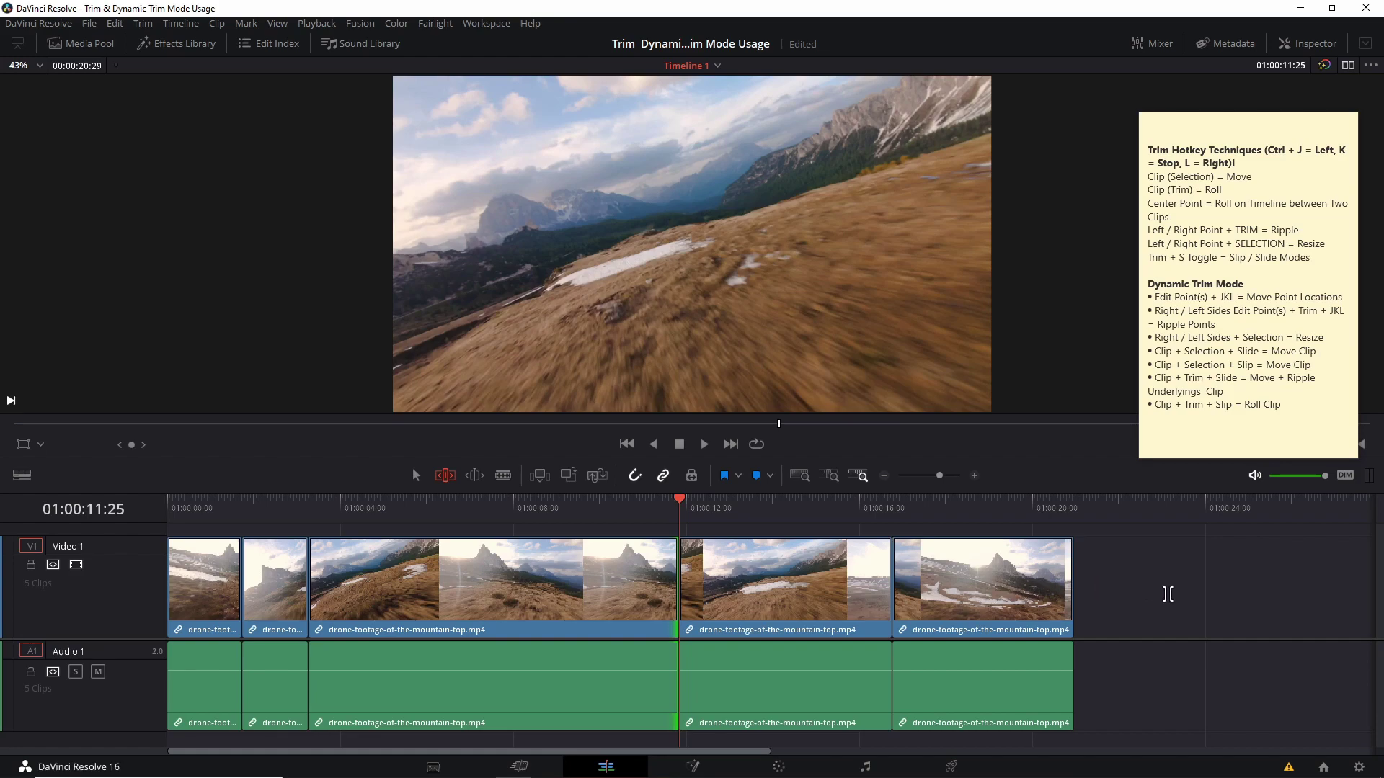
{"action": "key", "text": "j"}
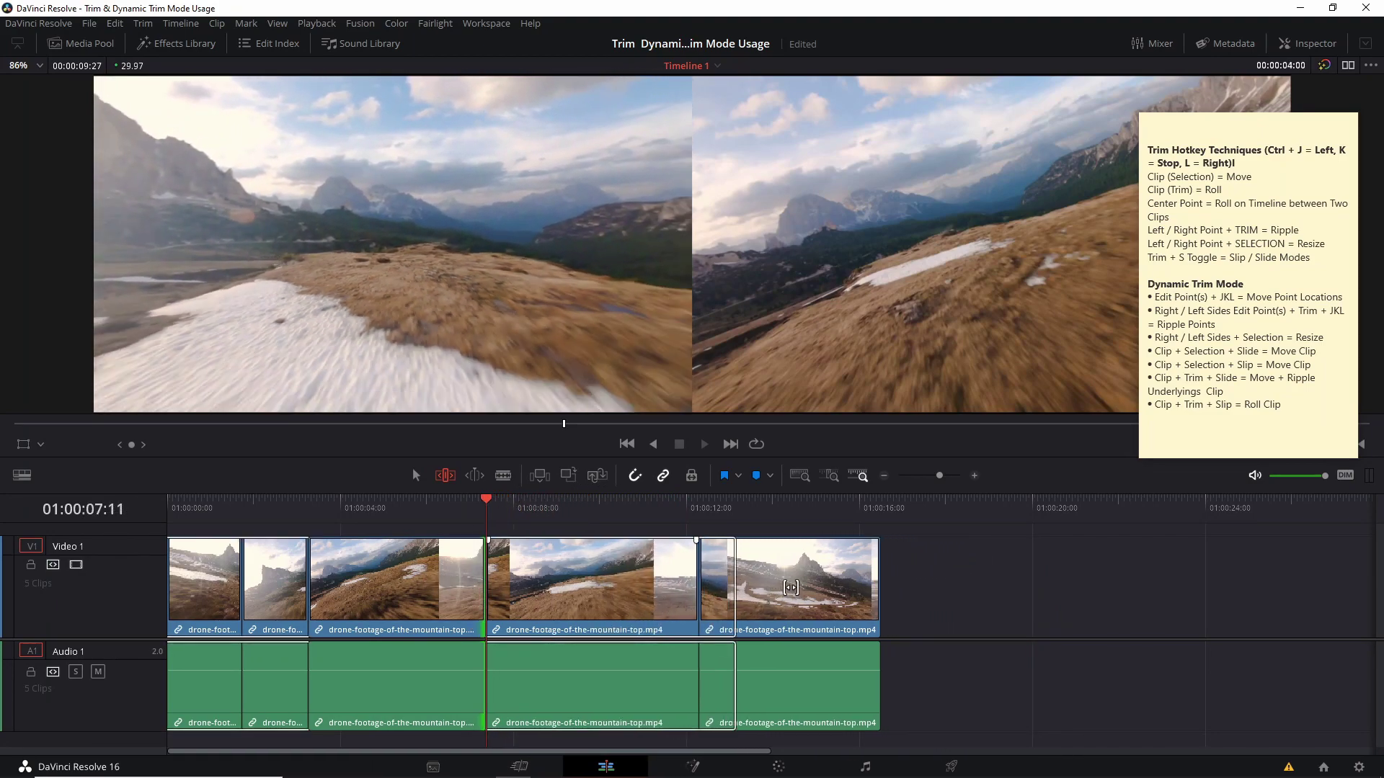
{"action": "key", "text": "k"}
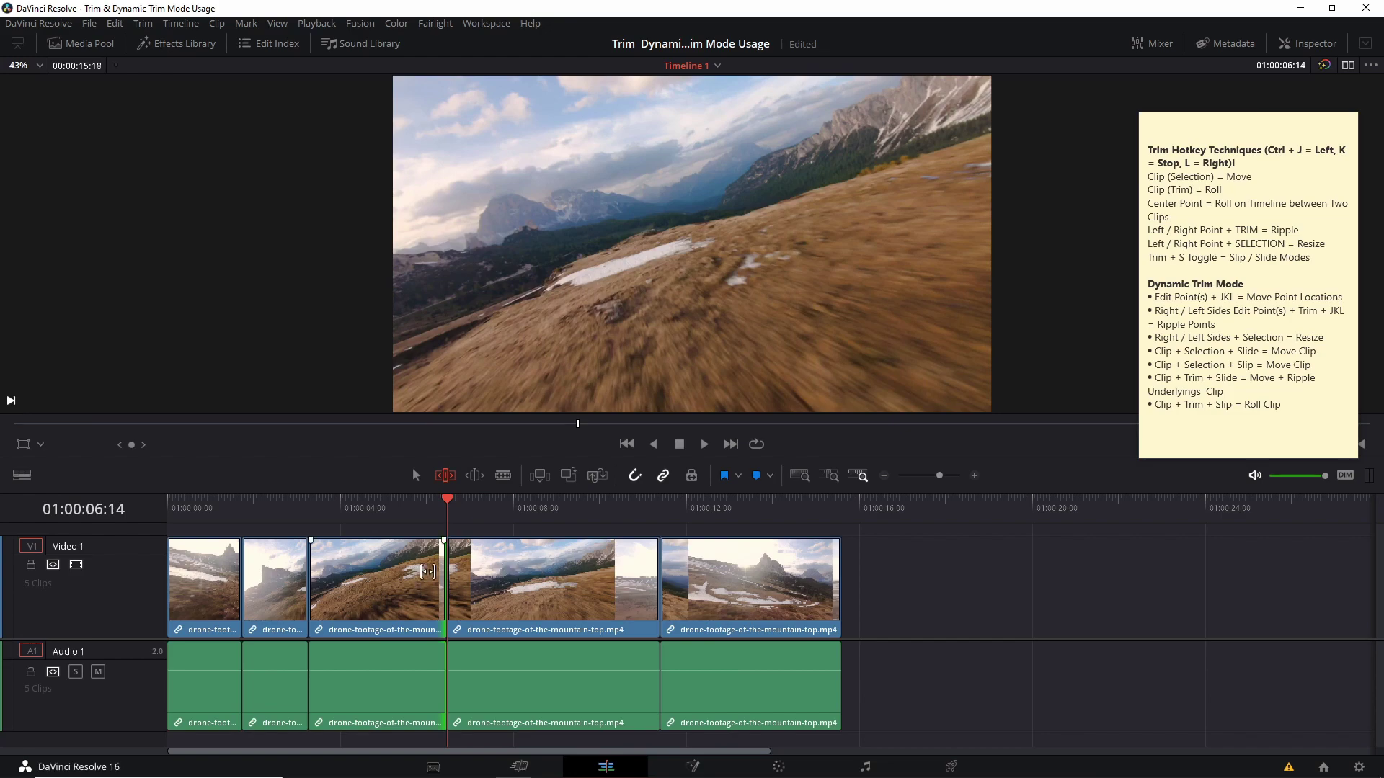
Select the fourth clip's start point and ripple it to extend the clip's beginning by about 9 frames.
{"action": "left_click", "coordinate": [450, 561]}
{"action": "key", "text": "j"}
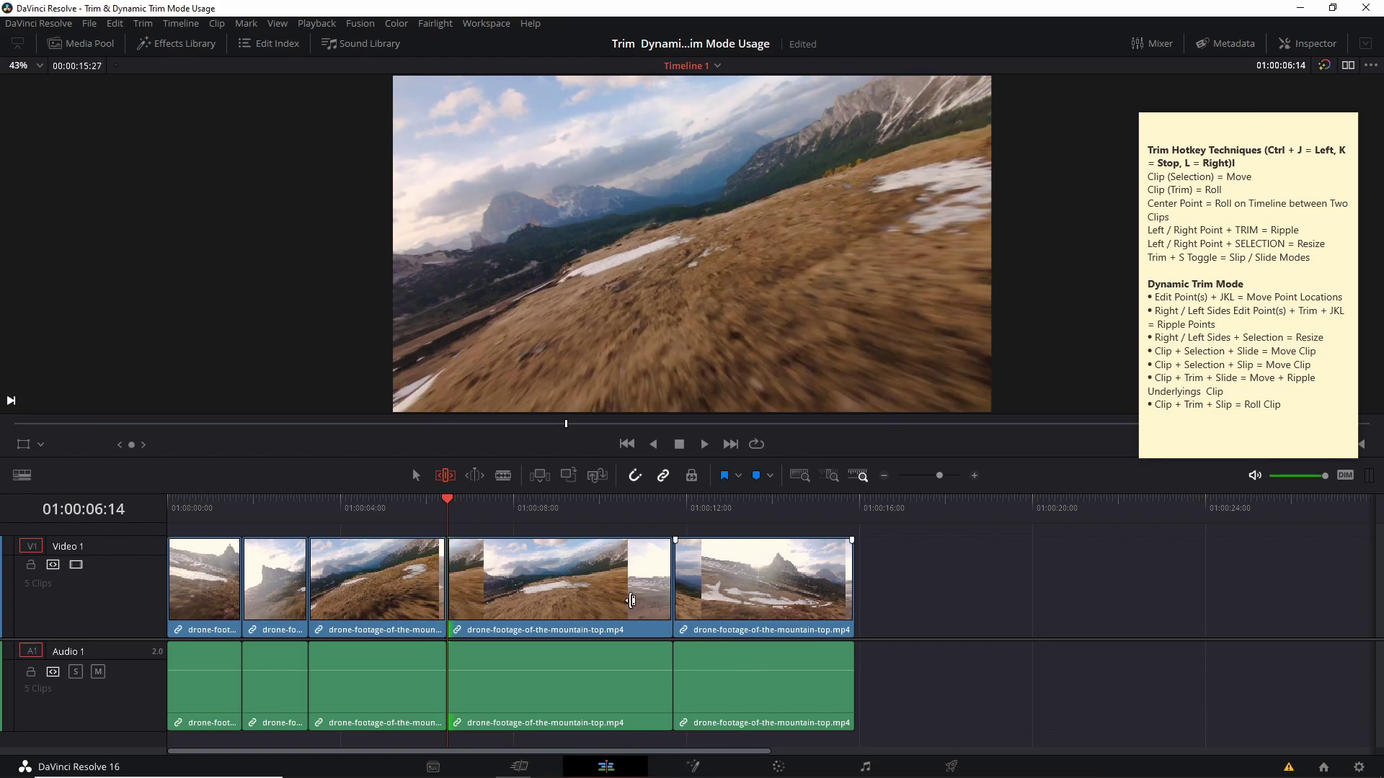
{"action": "left_click", "coordinate": [453, 590]}
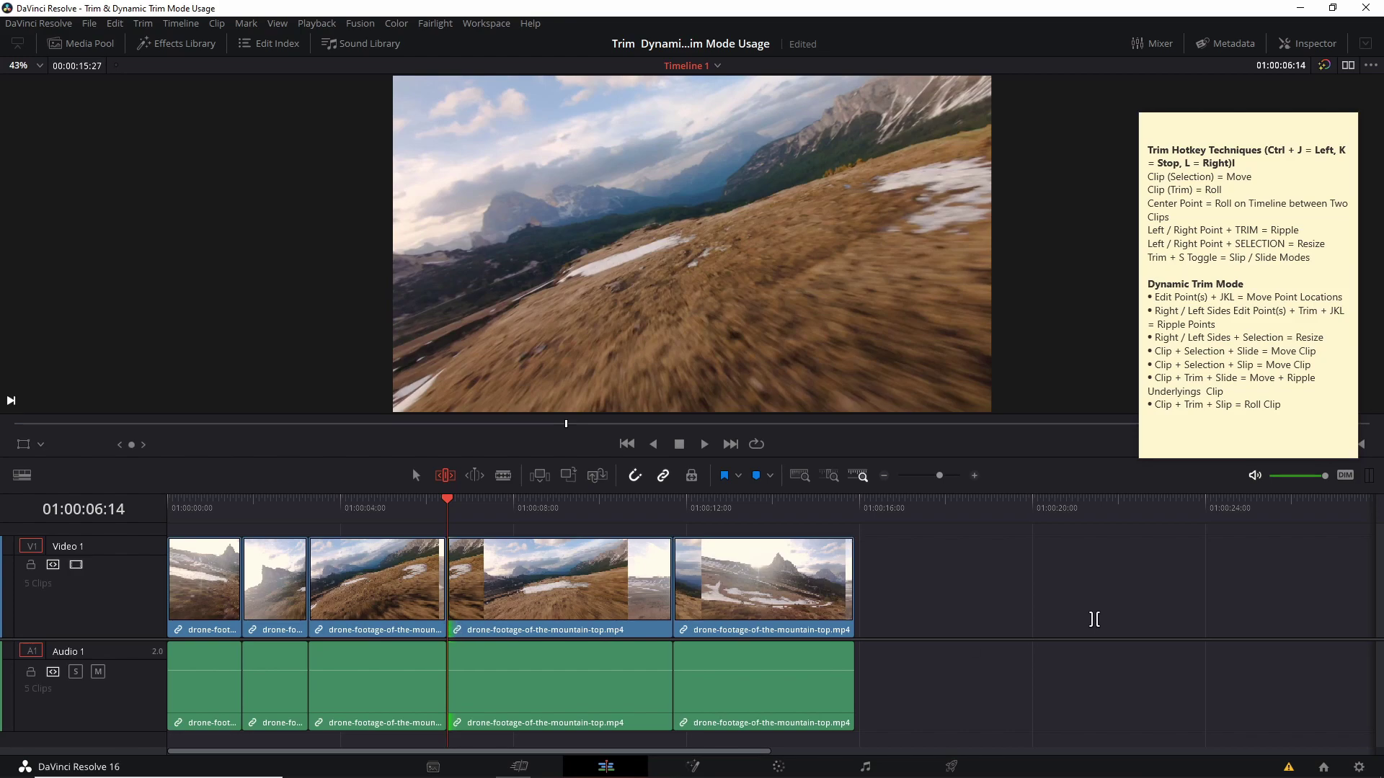
Ripple the fourth clip's start point in Trim Edit mode, first lengthening the clip and finally shortening it.
{"action": "key", "text": "l"}
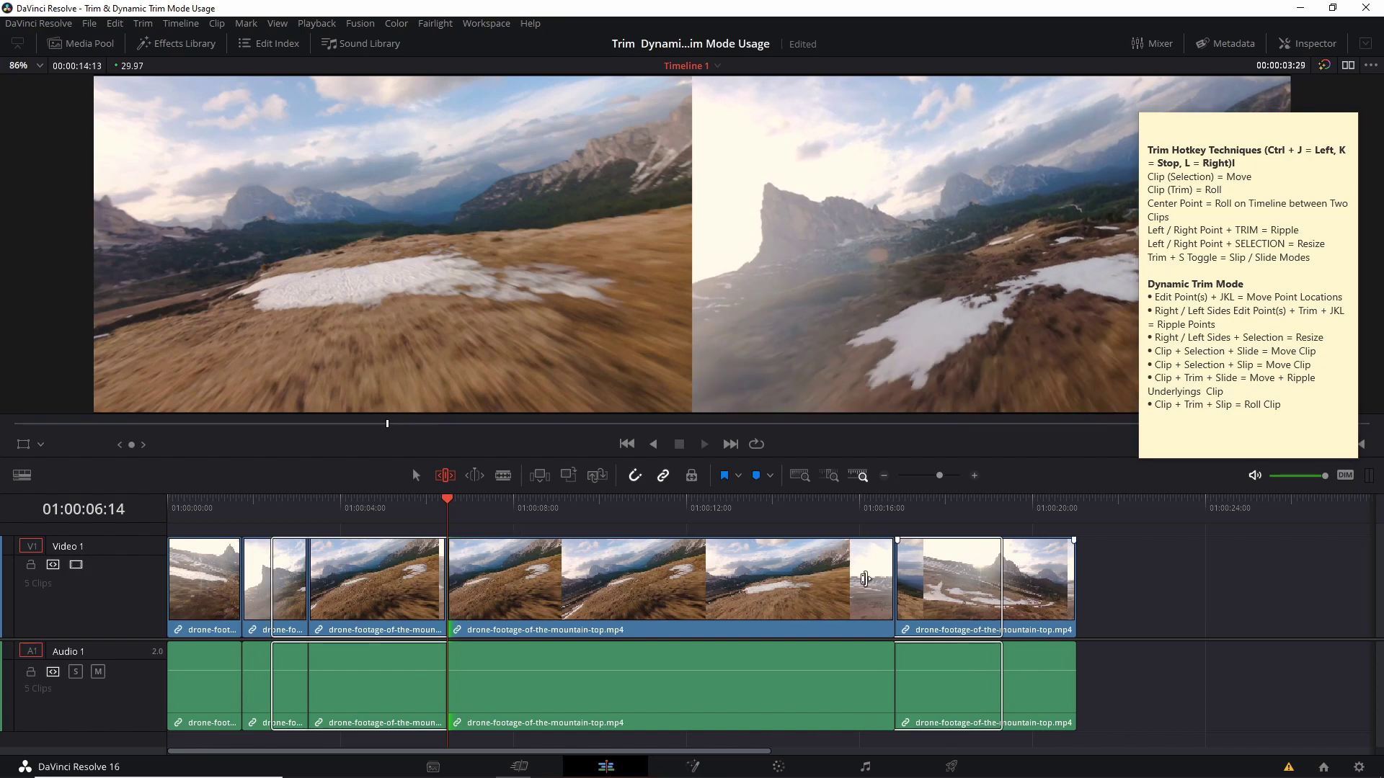
{"action": "key", "text": "ctrl+k"}
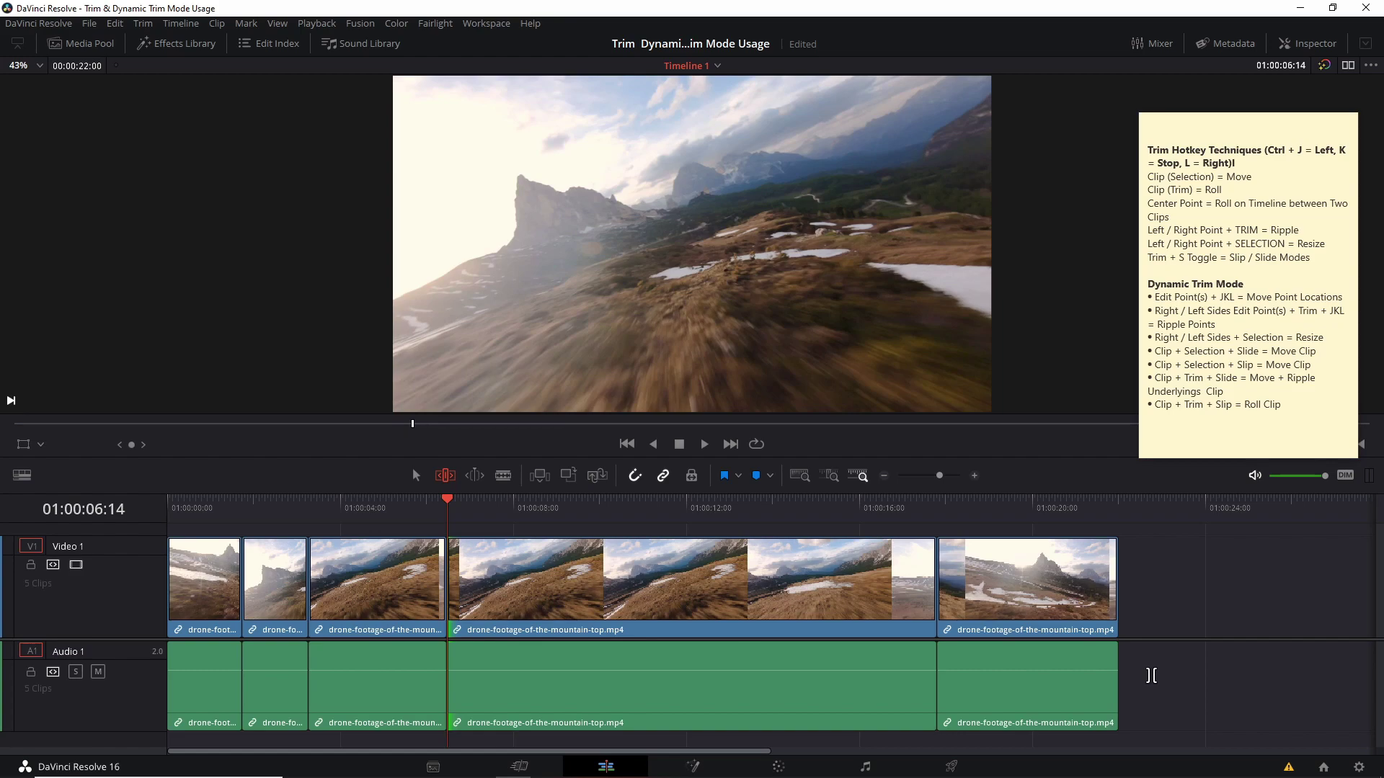
{"action": "key", "text": "ctrl+l"}
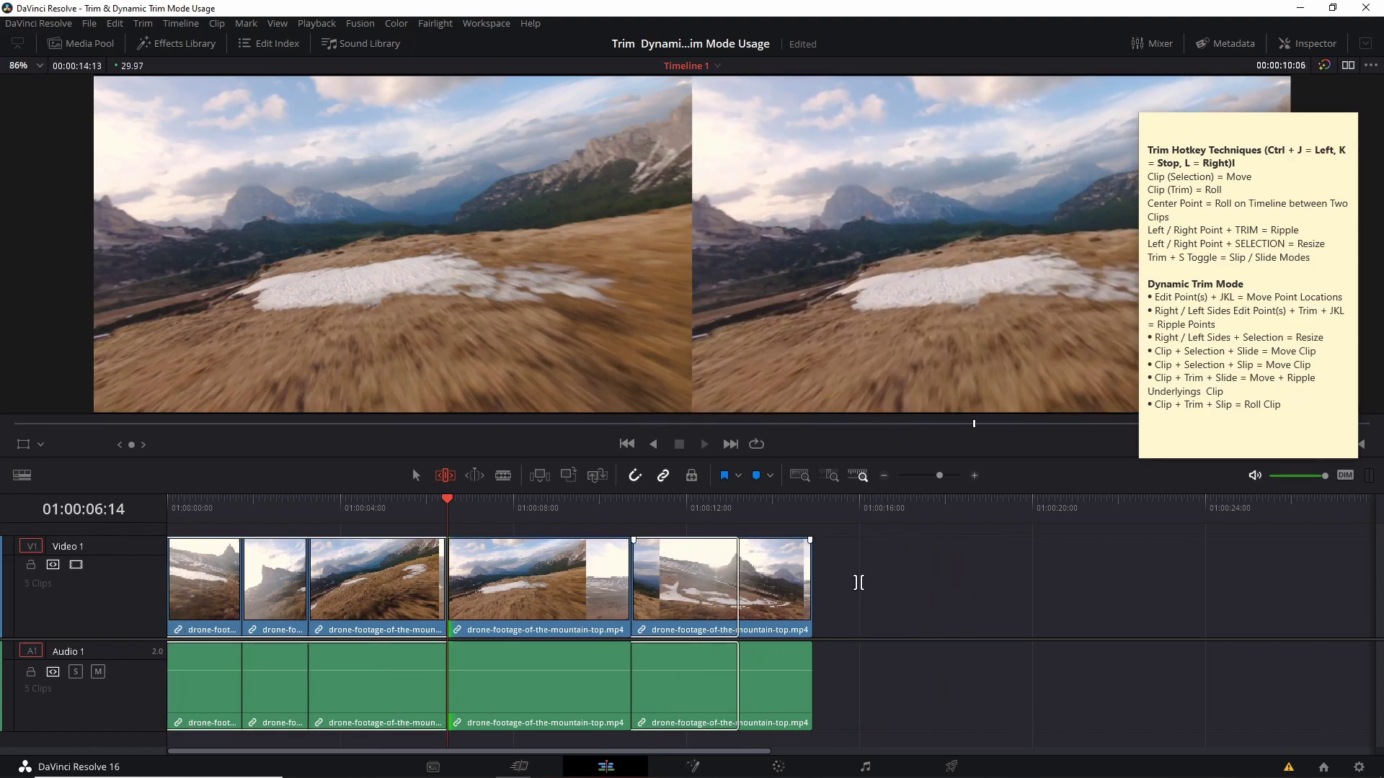
{"action": "key", "text": "ctrl+k"}
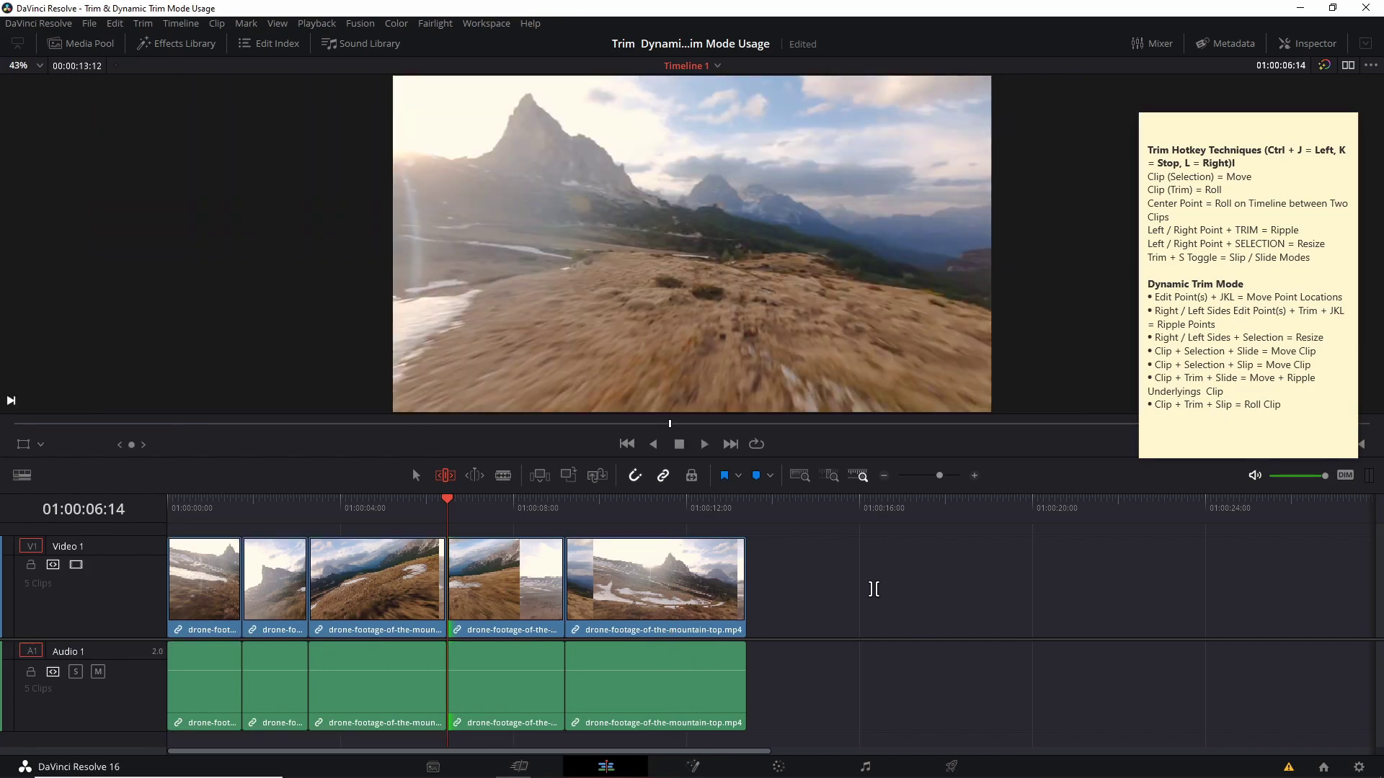
Switch to selection mode and resize the fourth clip's start point earlier to 01:00:04:10, over the third clip.
{"action": "left_click", "coordinate": [423, 477]}
{"action": "key", "text": "ctrl+j"}
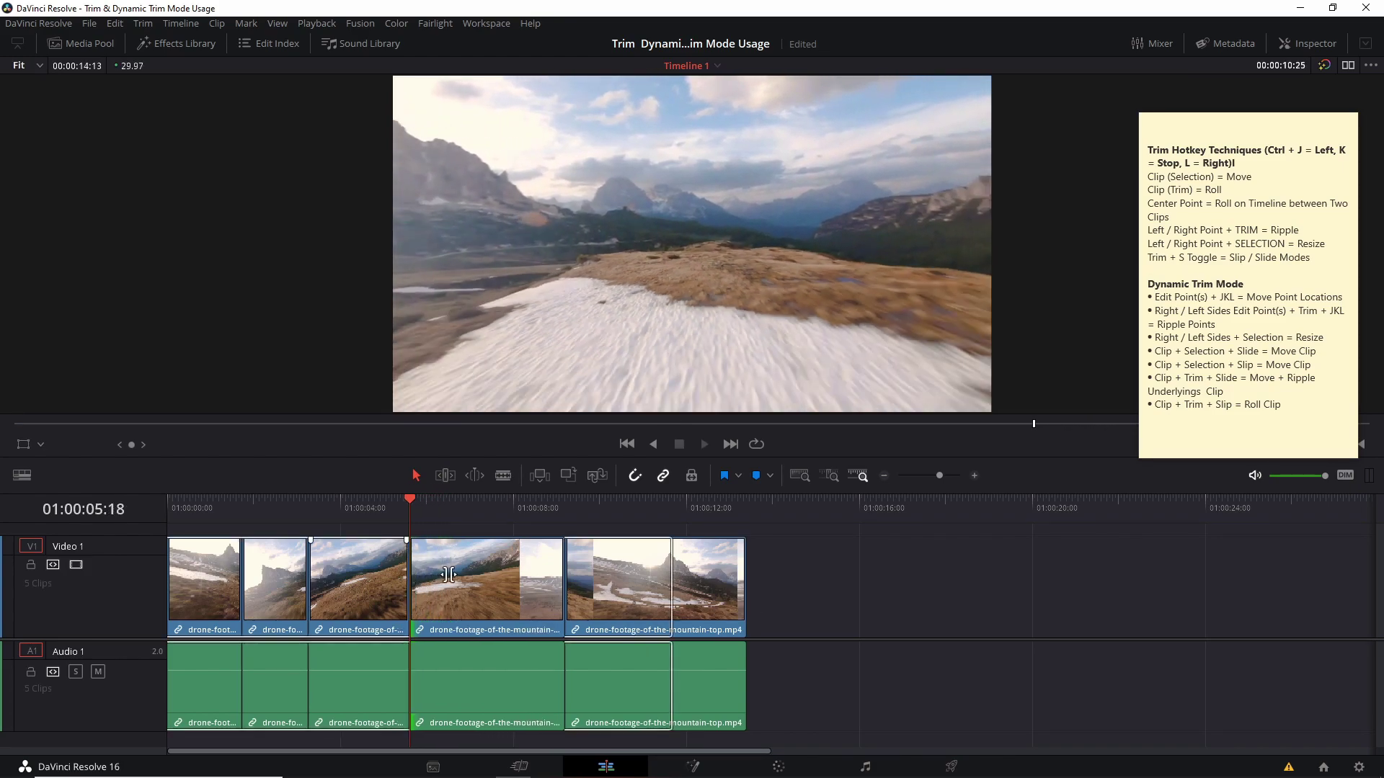
{"action": "key", "text": "k"}
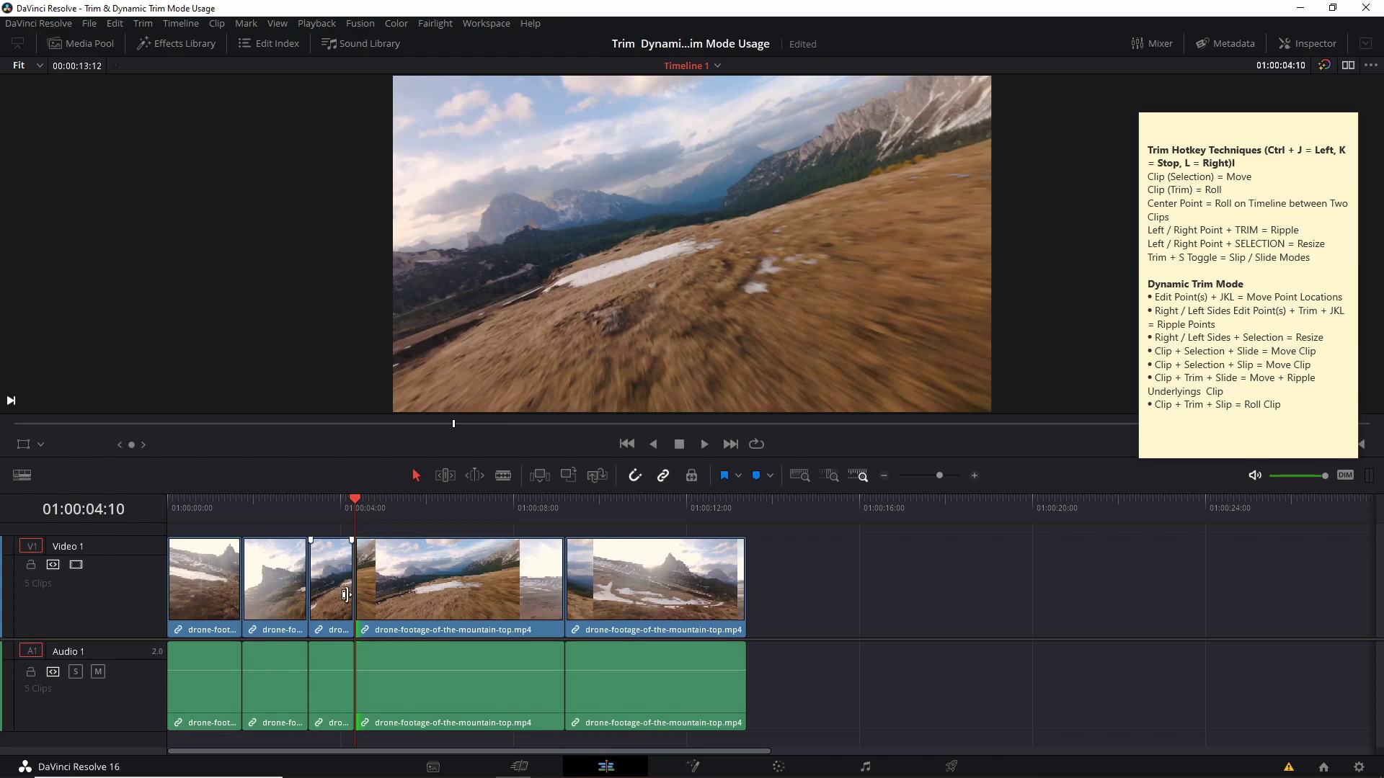
Resize the fourth clip's start point later to 01:00:08:01, and undo the recent start-point resizes.
{"action": "left_click", "coordinate": [399, 578]}
{"action": "left_click", "coordinate": [656, 598]}
{"action": "key", "text": "l"}
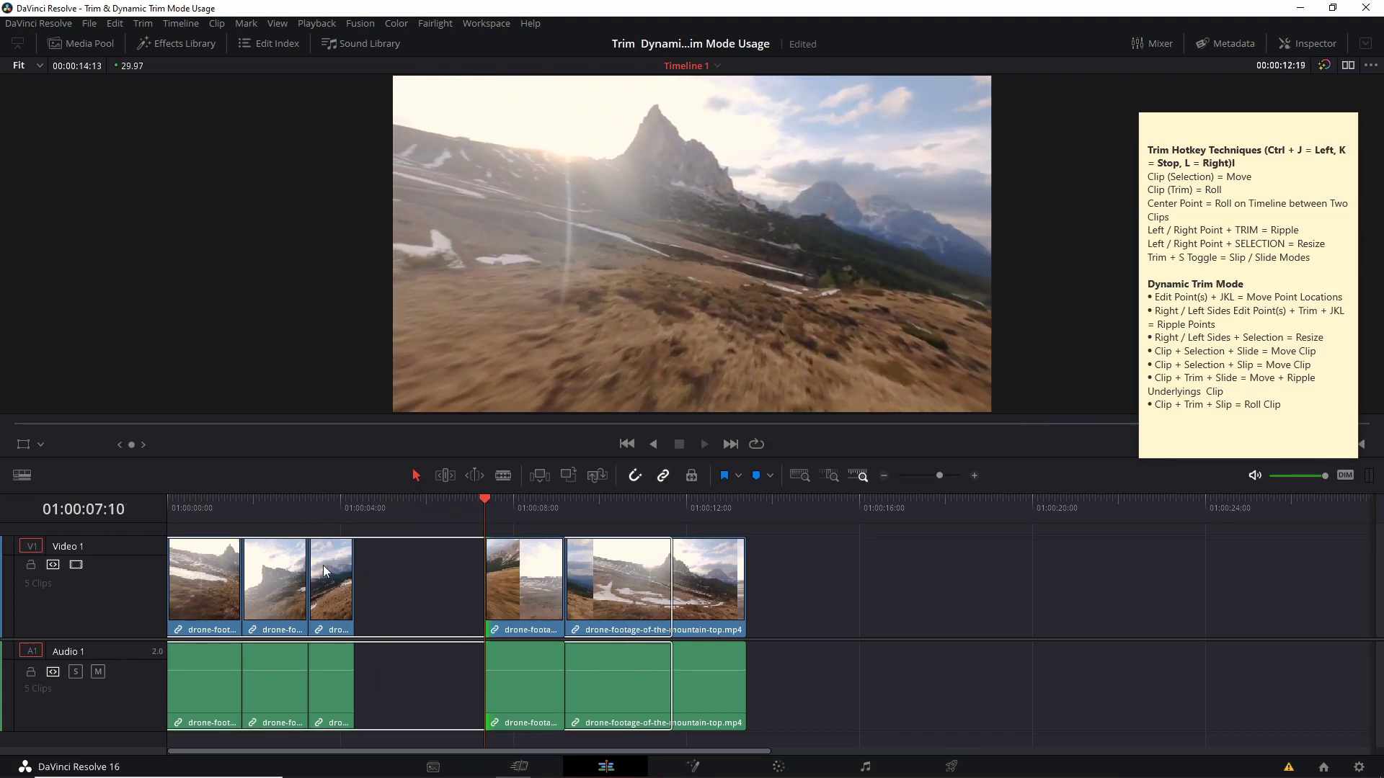
{"action": "key", "text": "k"}
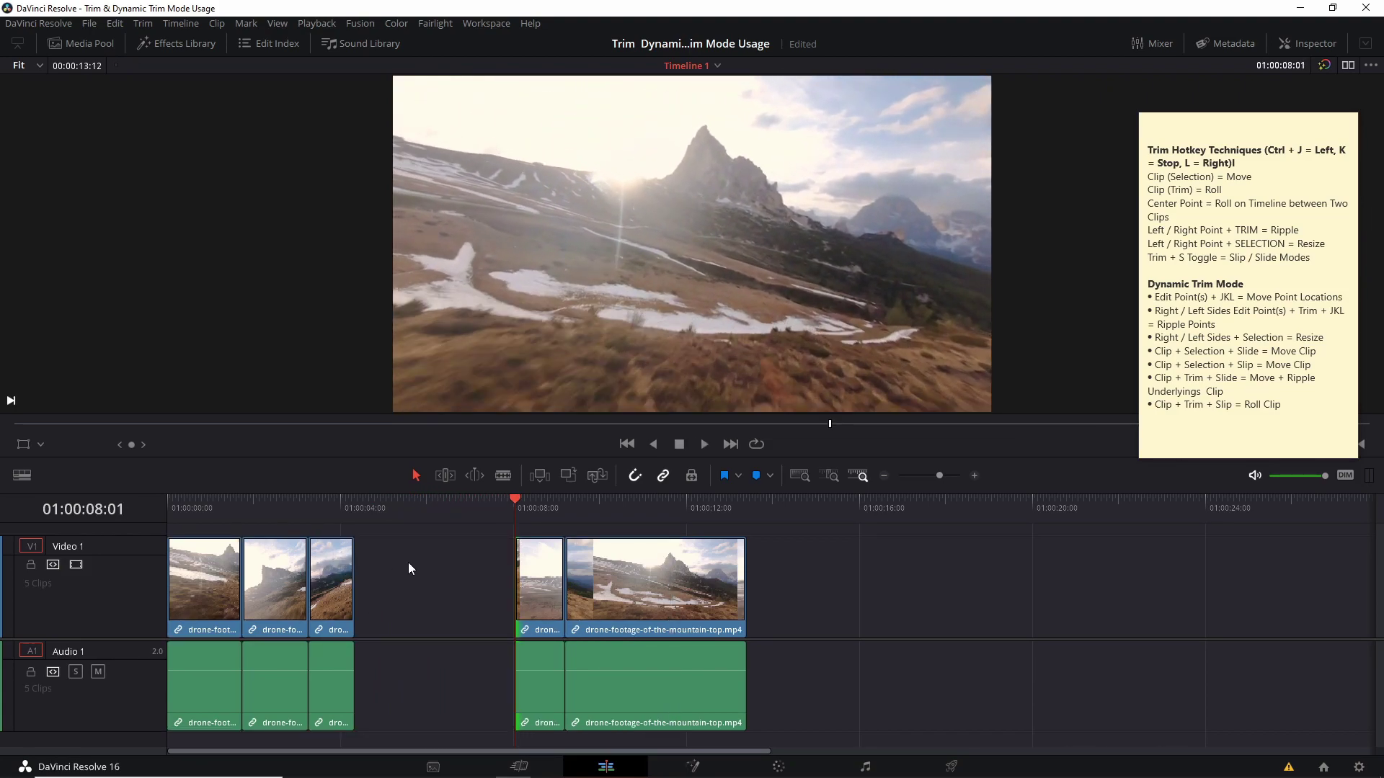
{"action": "key", "text": "ctrl+z"}
{"action": "key", "text": "ctrl+z"}
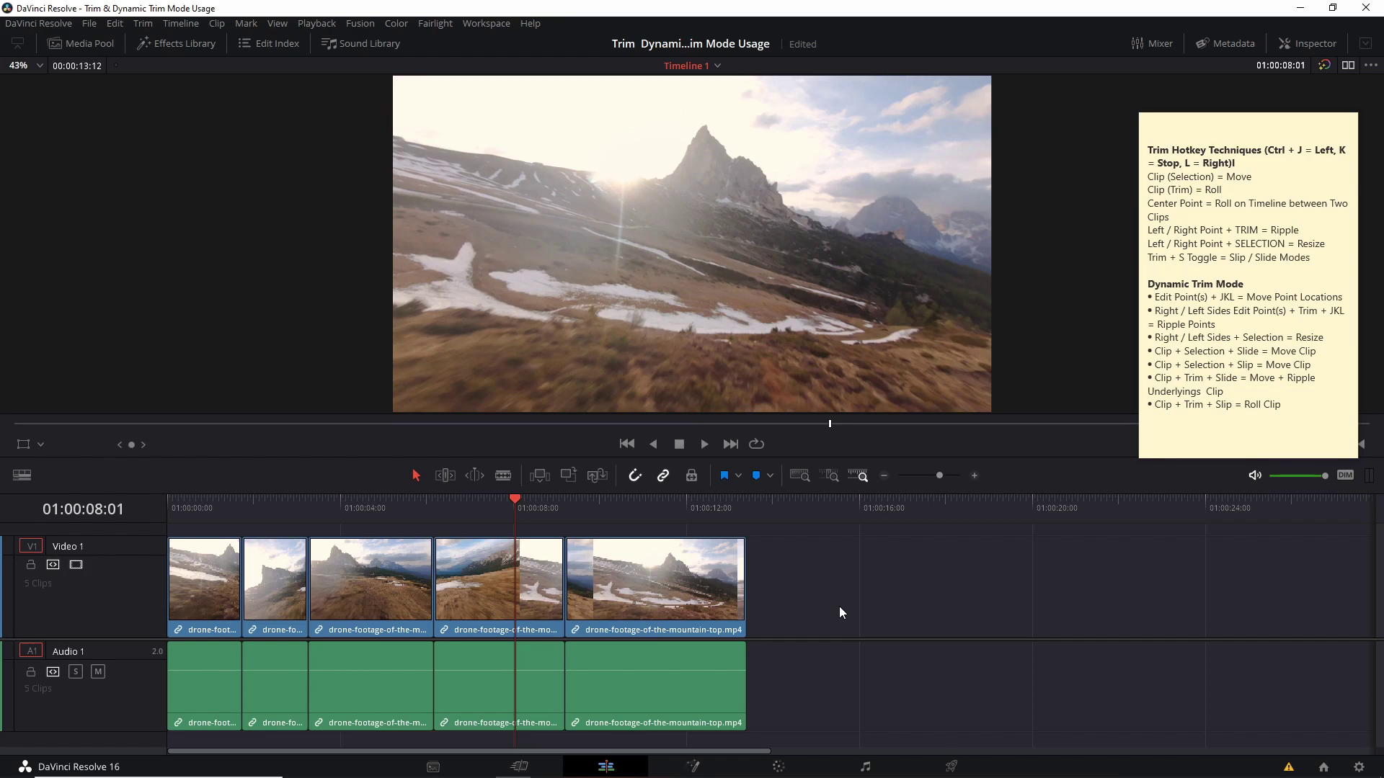
Turn on Dynamic Trim mode, select the edit point between clips four and five, and roll it earlier to 01:00:07:14.
{"action": "left_click", "coordinate": [473, 476]}
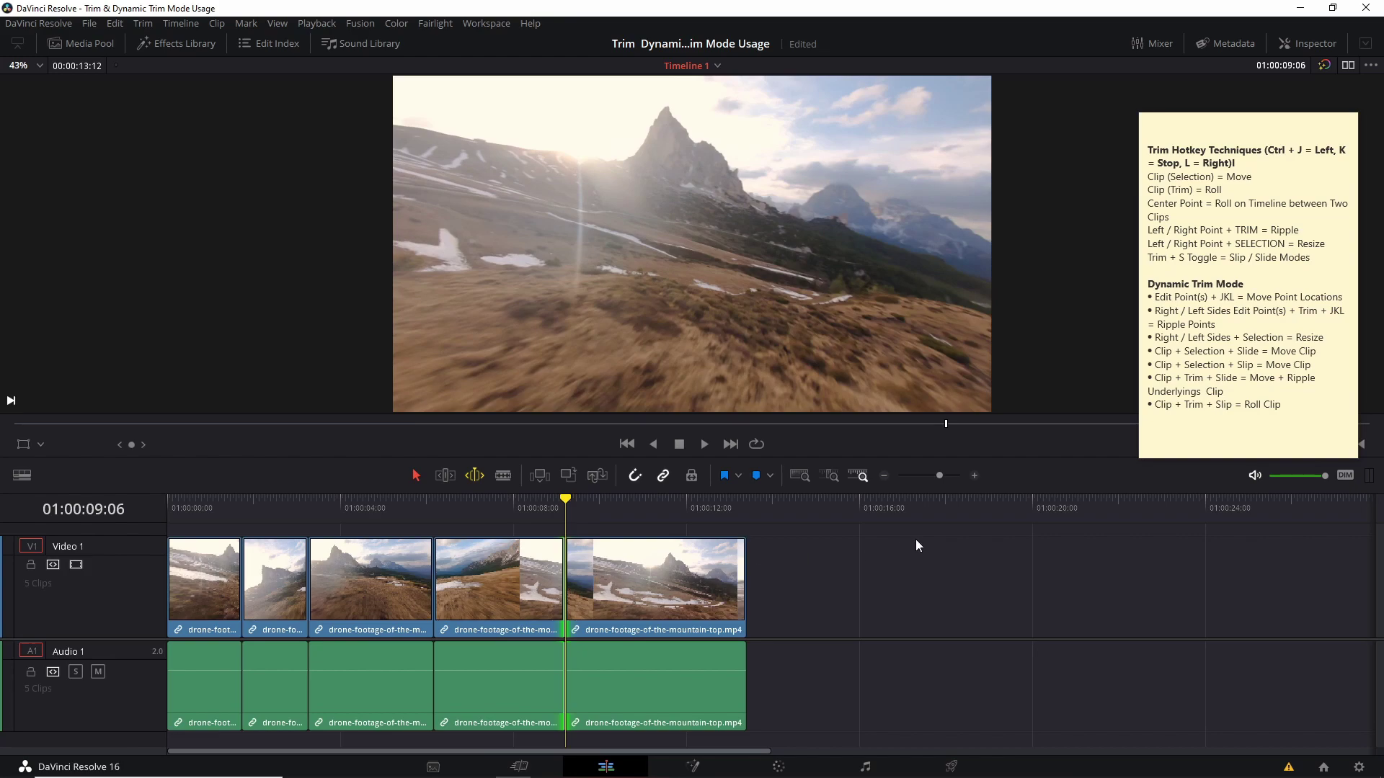
{"action": "key", "text": "space"}
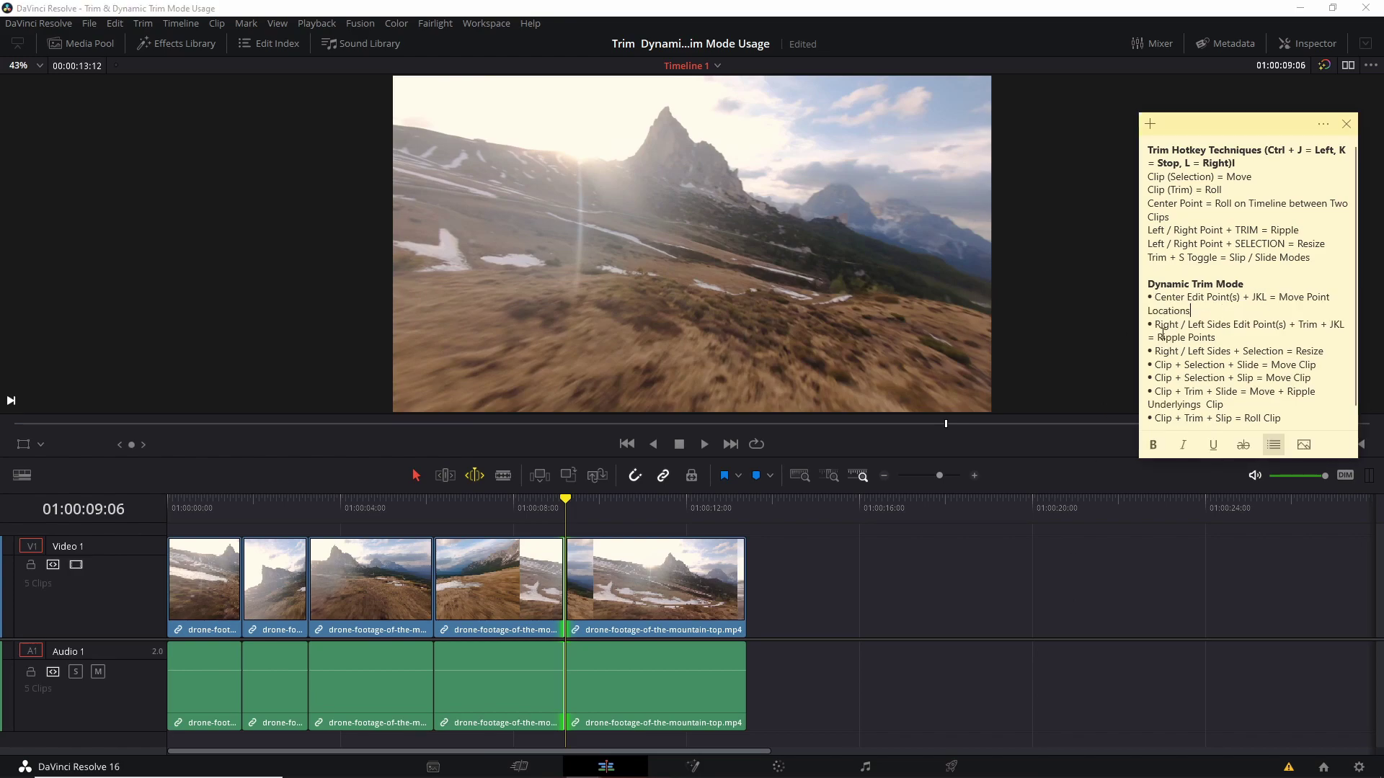
{"action": "left_click", "coordinate": [568, 550]}
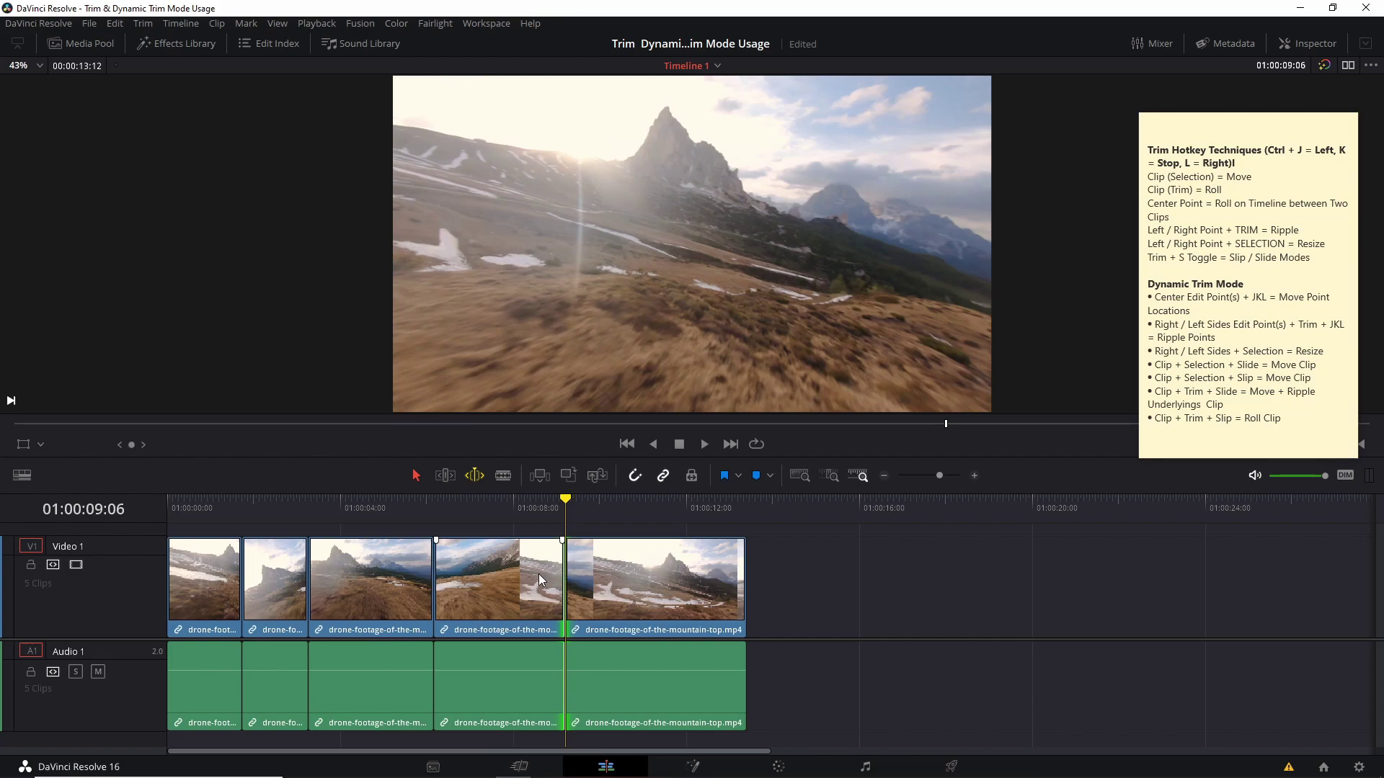
{"action": "key", "text": "j"}
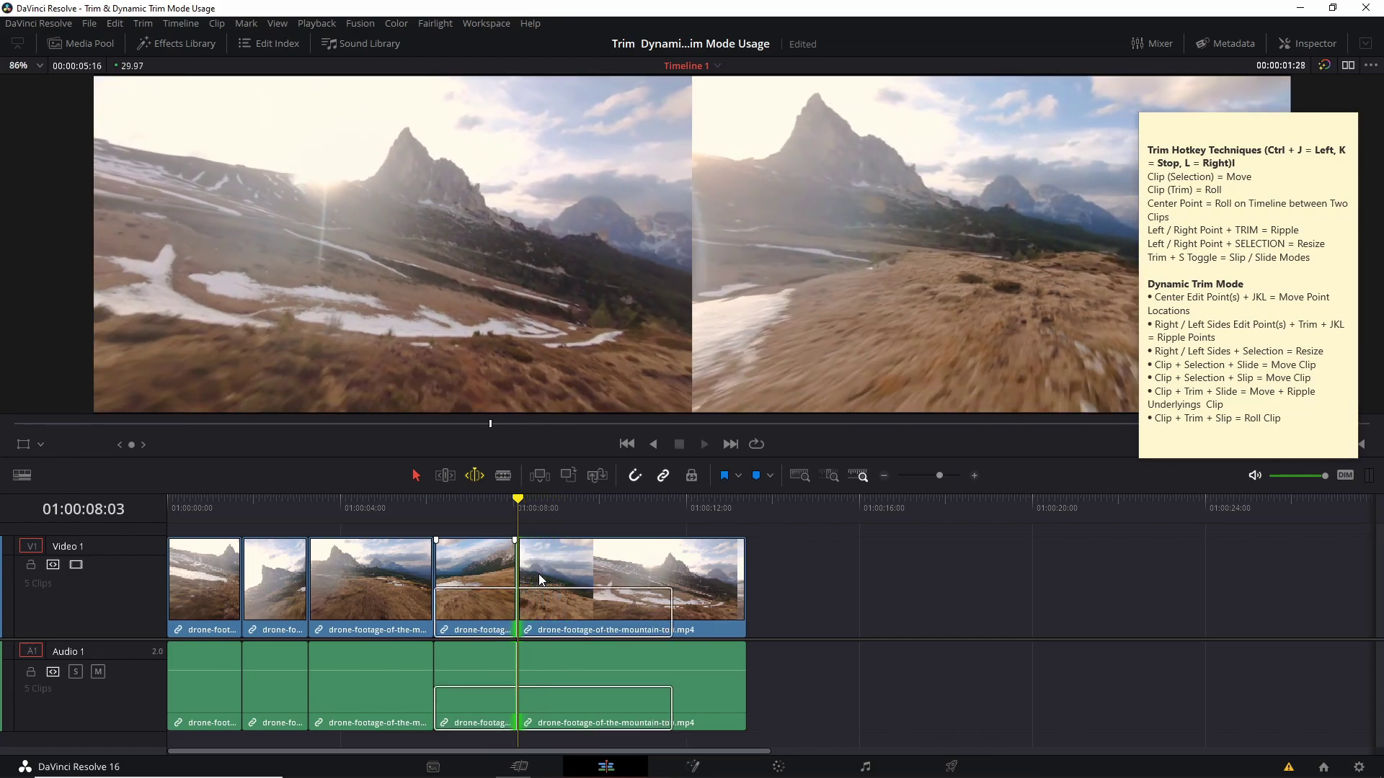
{"action": "key", "text": "k"}
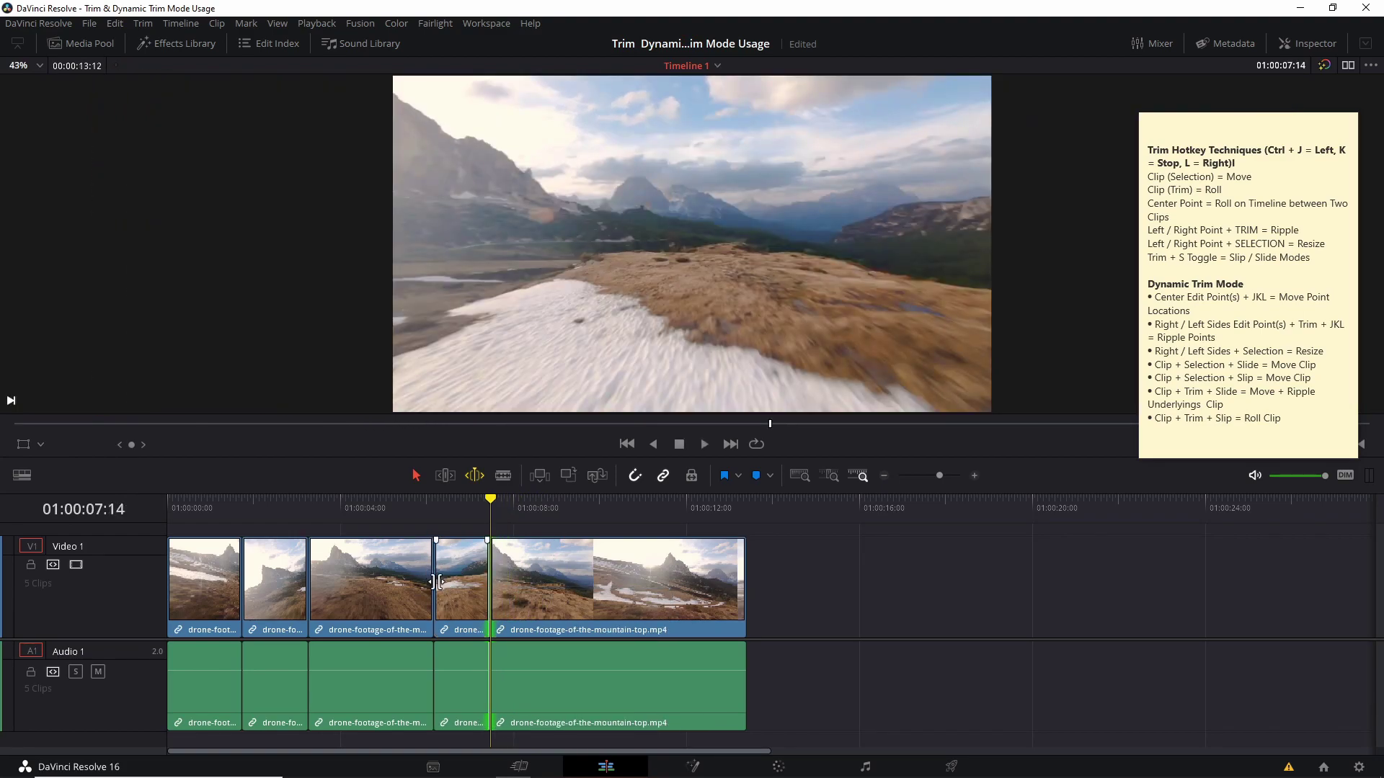
Roll the edit point between clips four and five later to 01:00:11:21, clear the clip selection and undo the last roll.
{"action": "left_click", "coordinate": [505, 602]}
{"action": "key", "text": "l"}
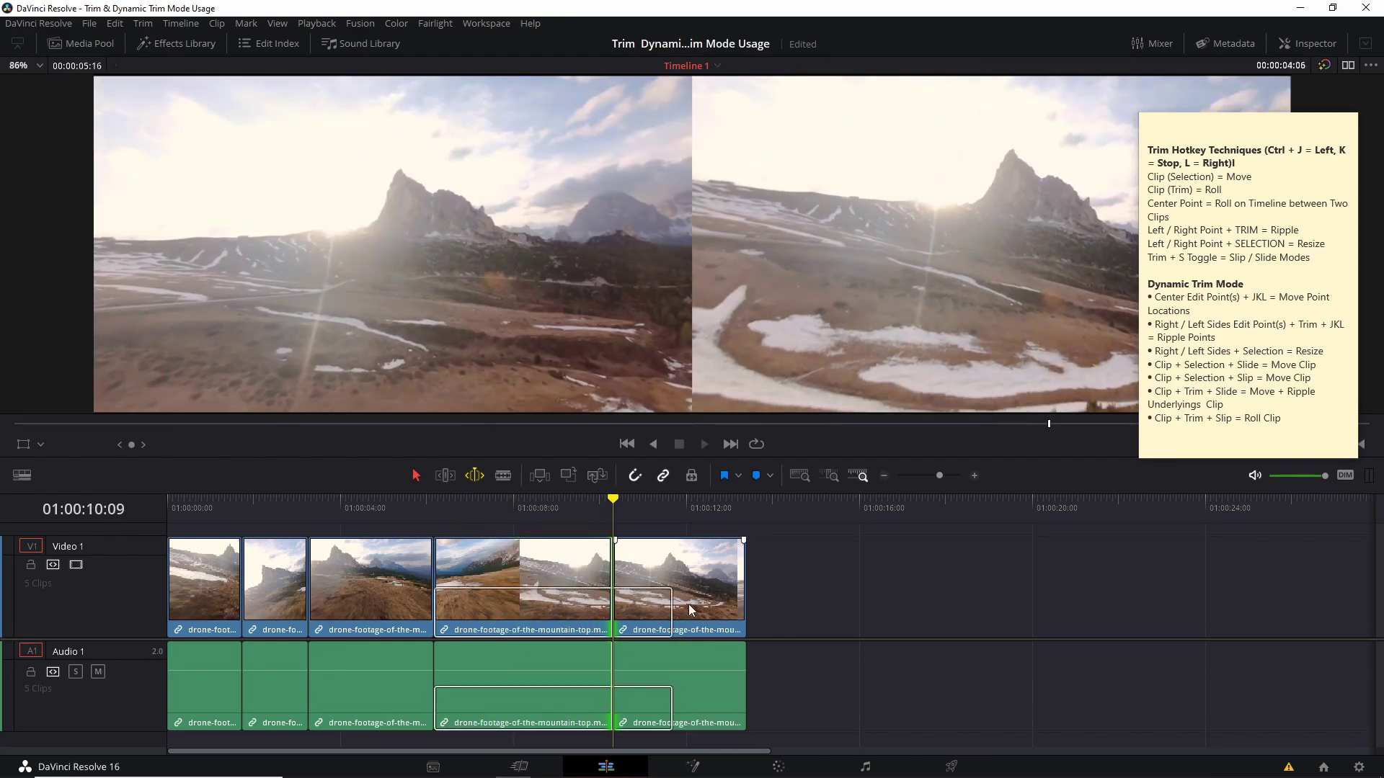
{"action": "key", "text": "k"}
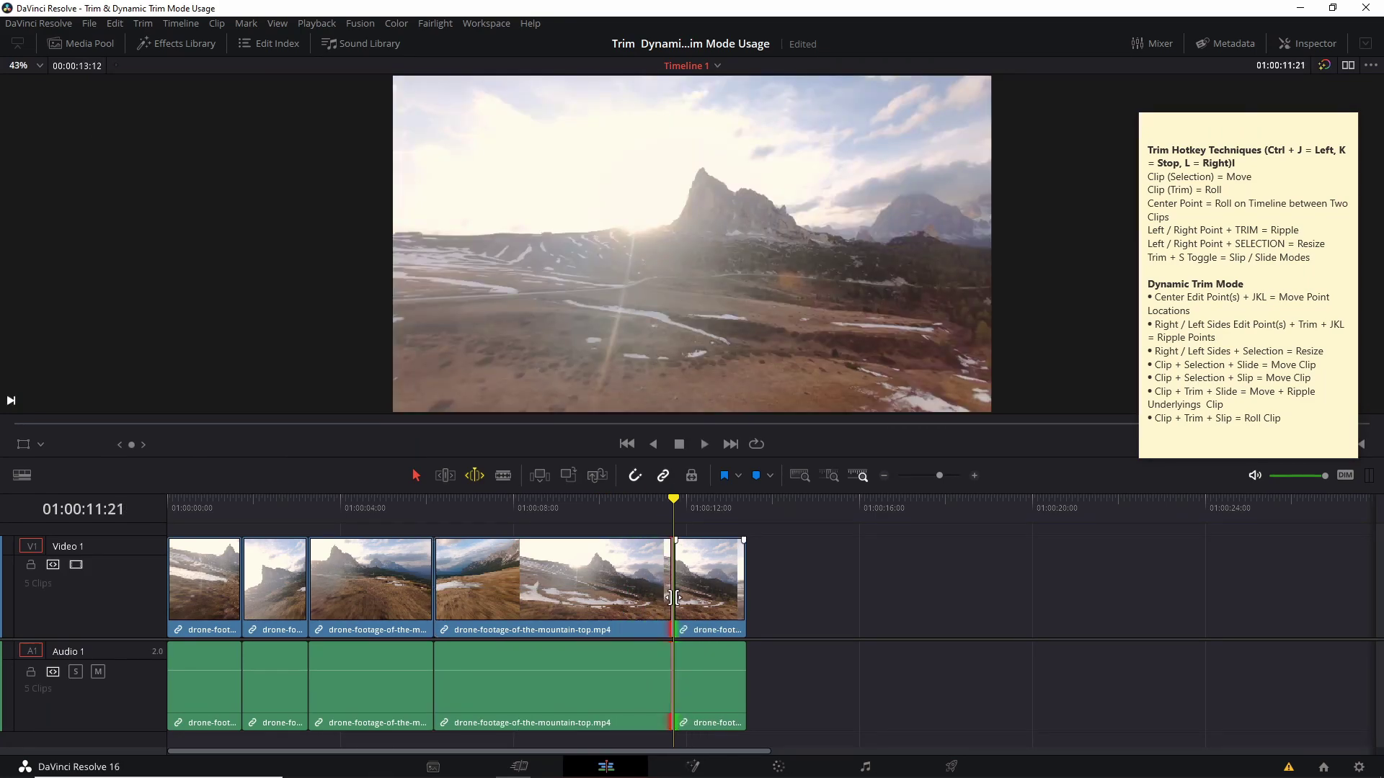
{"action": "left_click", "coordinate": [585, 593]}
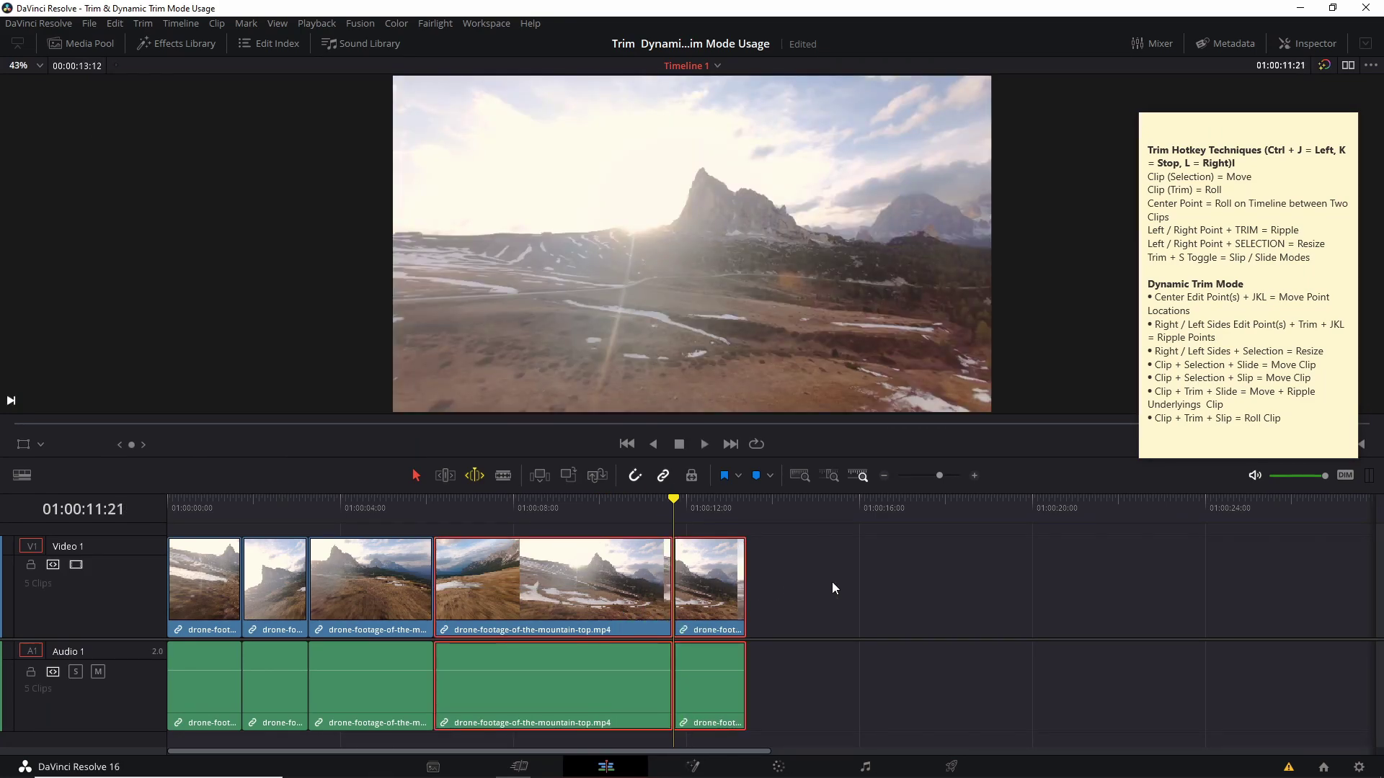
{"action": "left_click", "coordinate": [786, 576]}
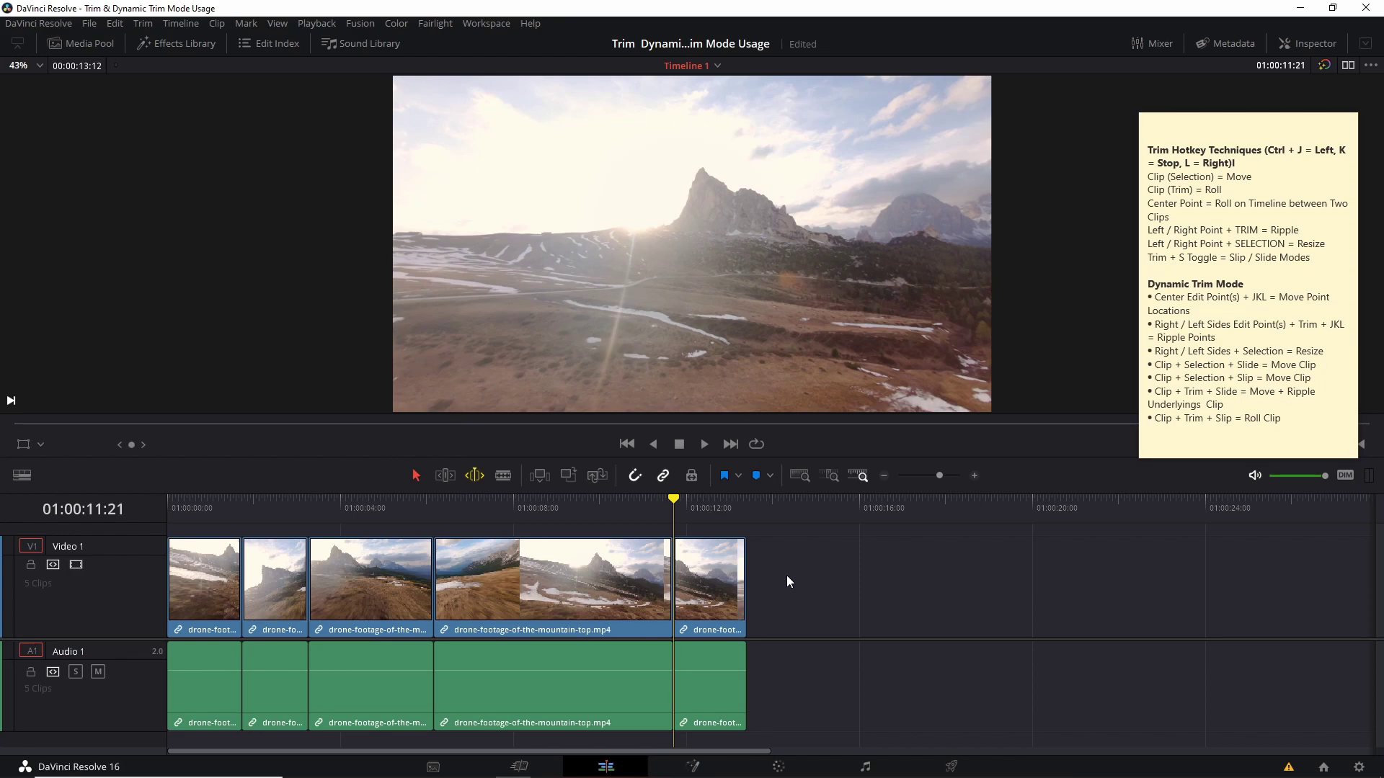
{"action": "key", "text": "ctrl+z"}
In Trim Edit mode, ripple the fourth clip's end point earlier and the third clip's end point later to 01:00:11:06.
{"action": "left_click", "coordinate": [448, 480]}
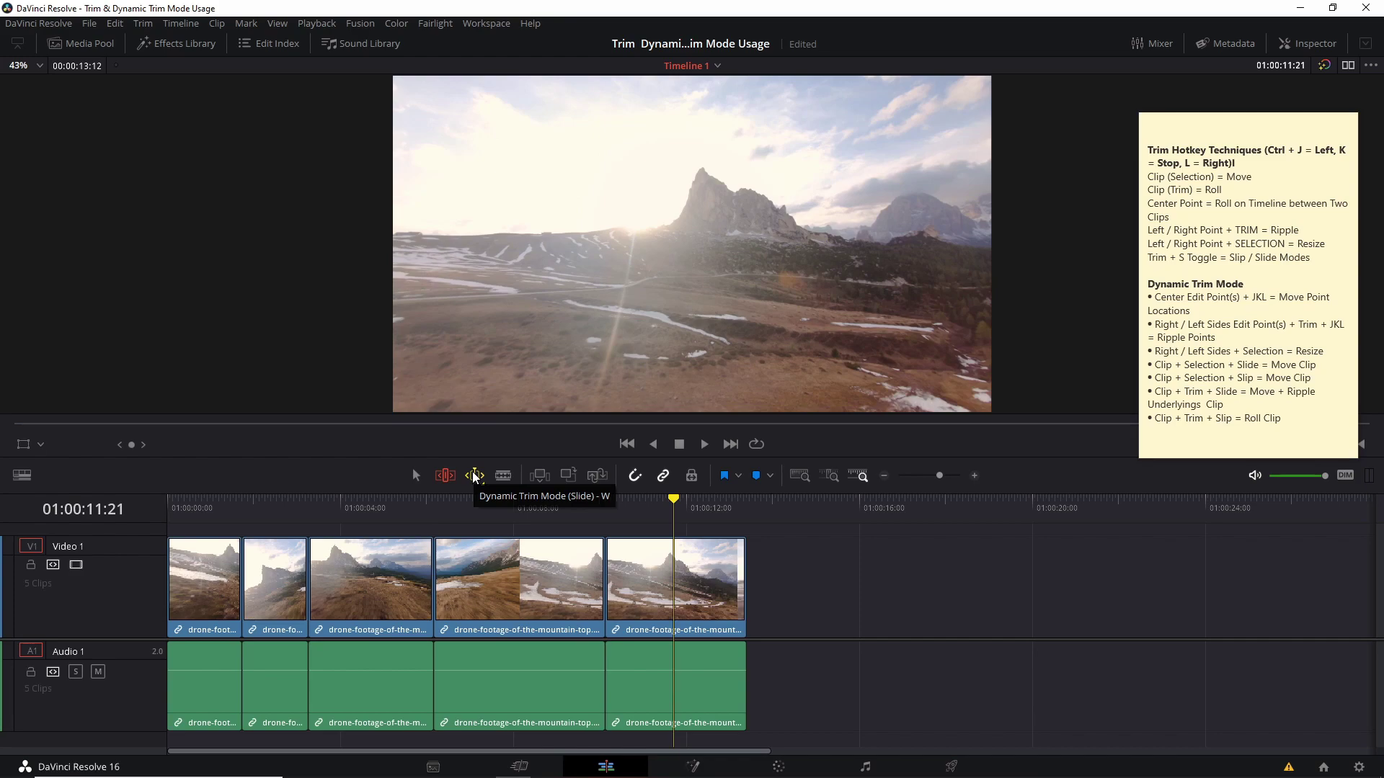
{"action": "left_click", "coordinate": [598, 560]}
{"action": "key", "text": "j"}
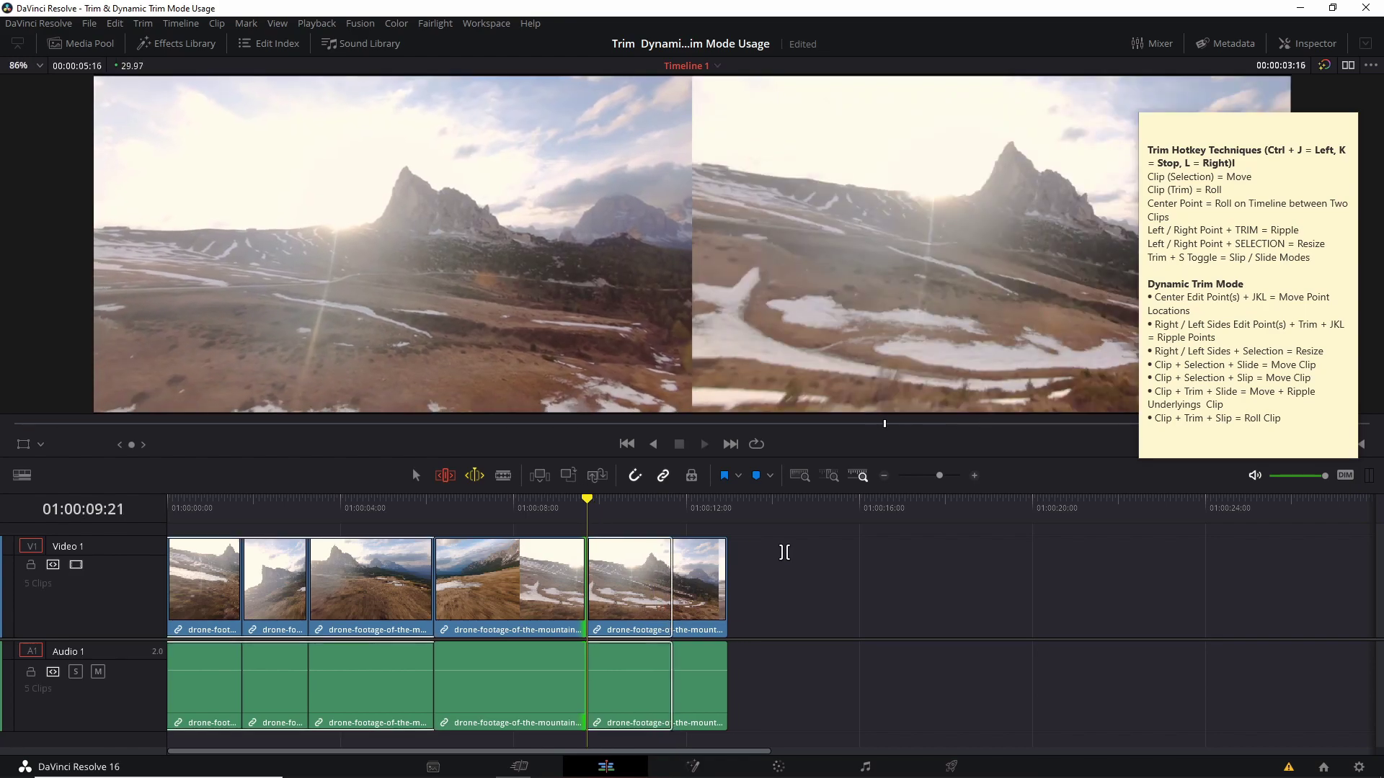
{"action": "key", "text": "k"}
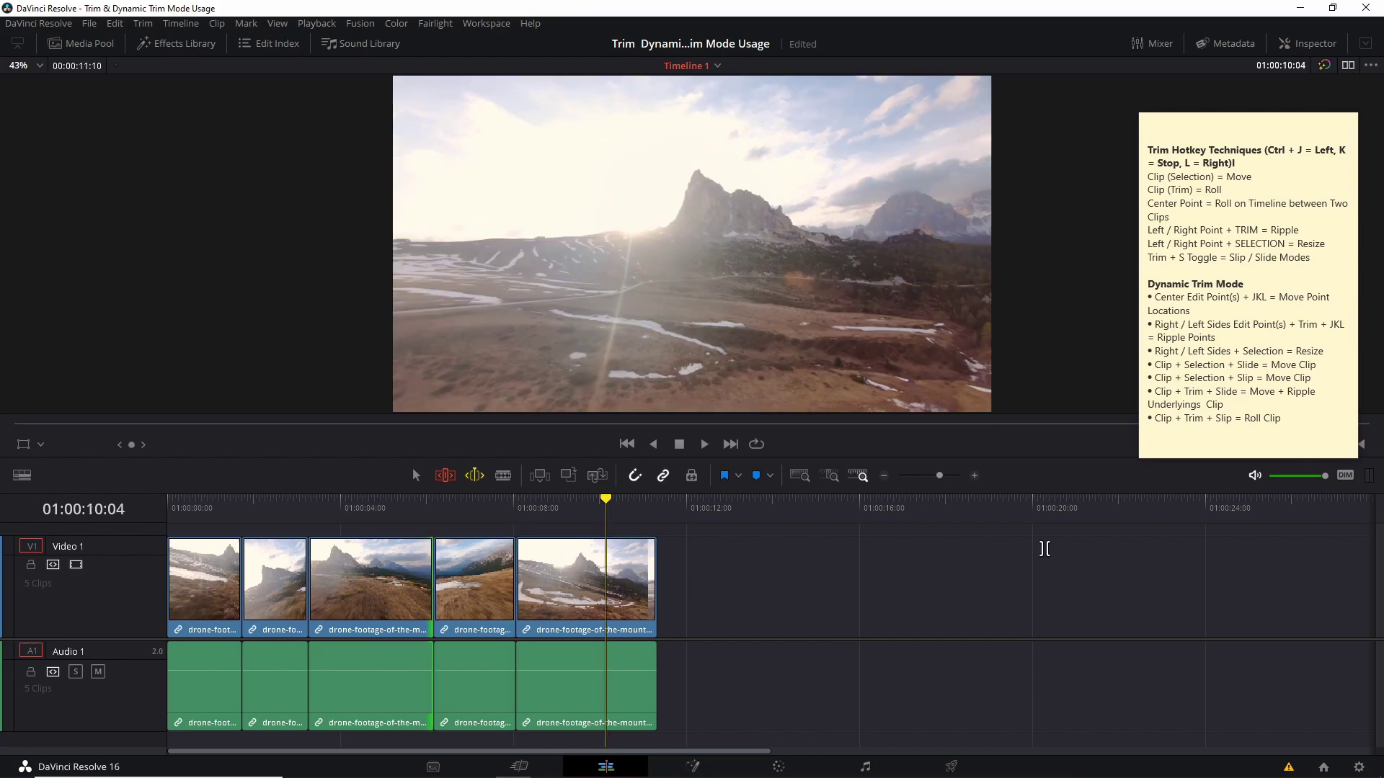
{"action": "key", "text": "l"}
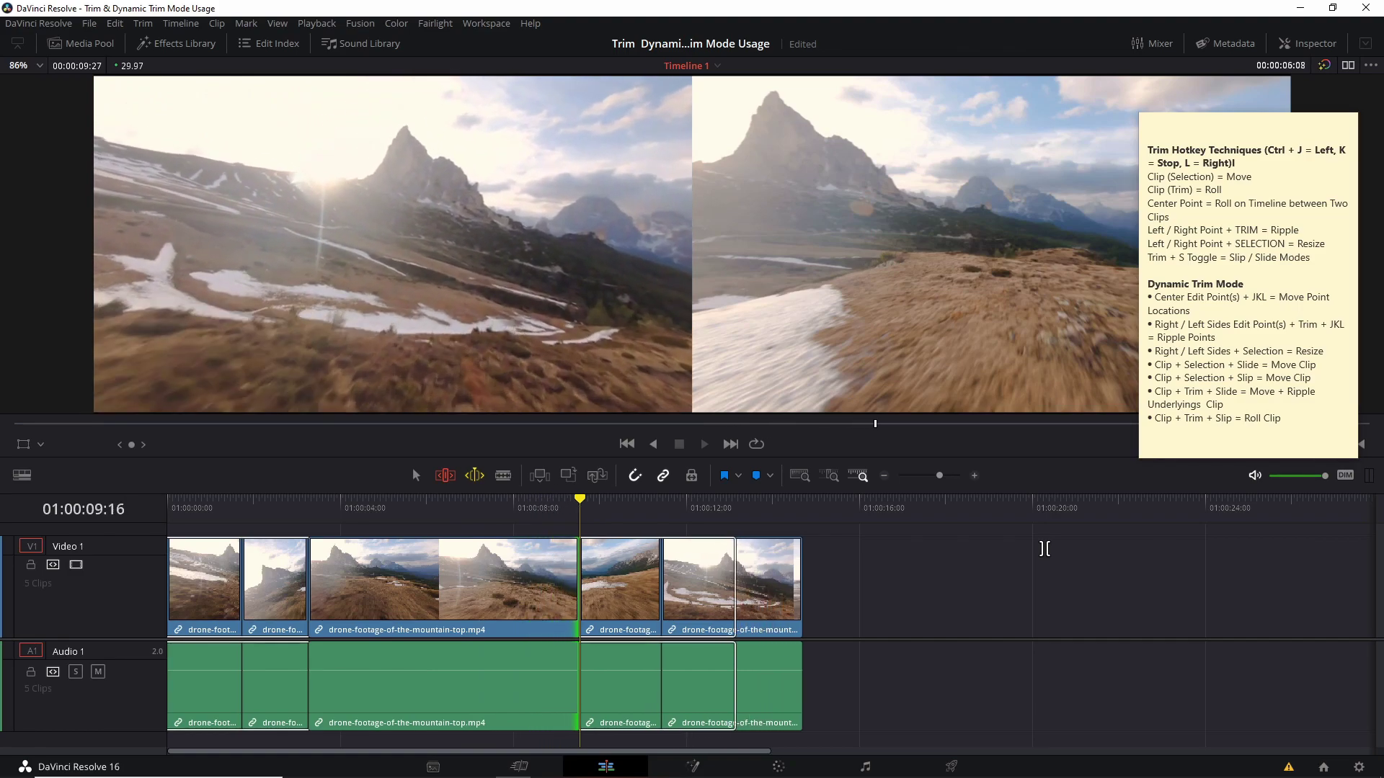
{"action": "key", "text": "k"}
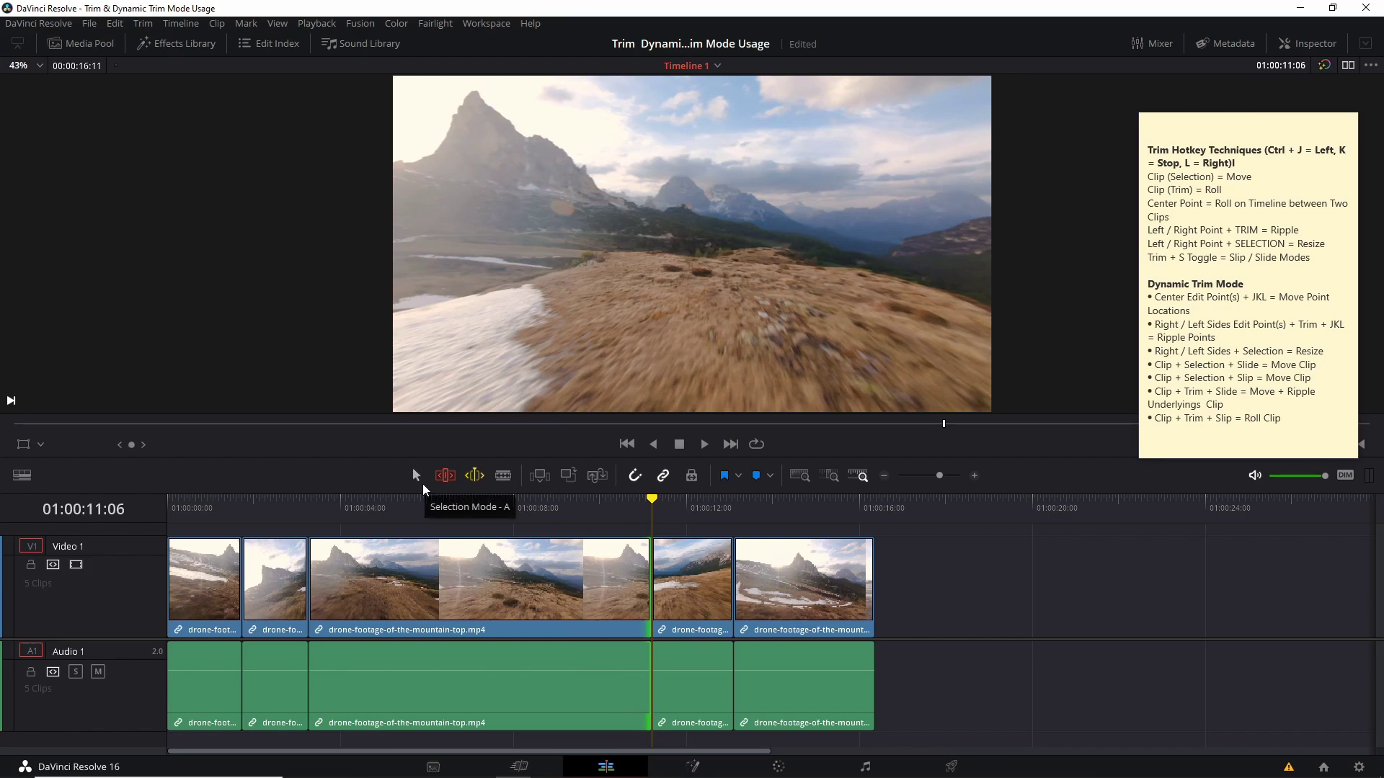
Switch to selection mode, resize the third clip's end point earlier to 01:00:05:14, and return it to its previous position.
{"action": "left_click", "coordinate": [418, 479]}
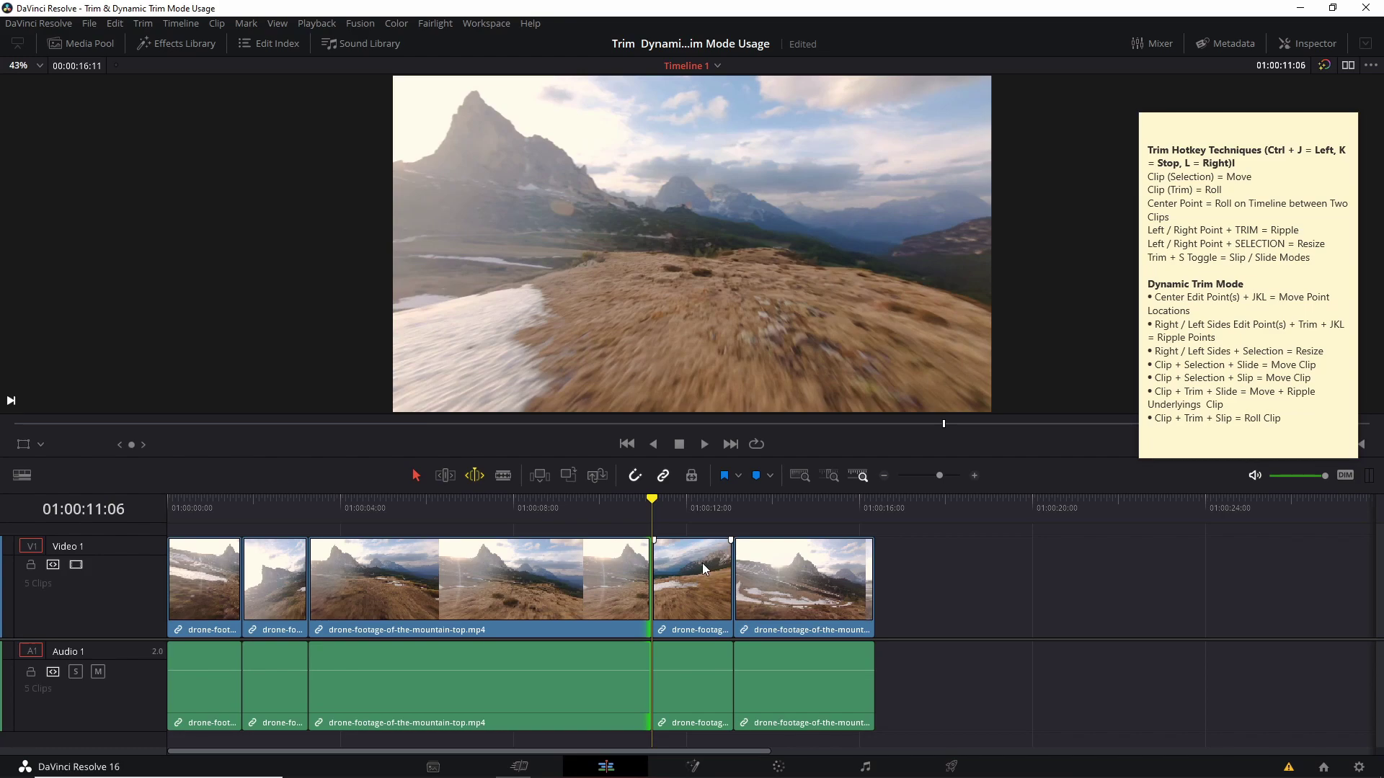
{"action": "left_click", "coordinate": [646, 570]}
{"action": "left_click", "coordinate": [677, 568]}
{"action": "key", "text": "j"}
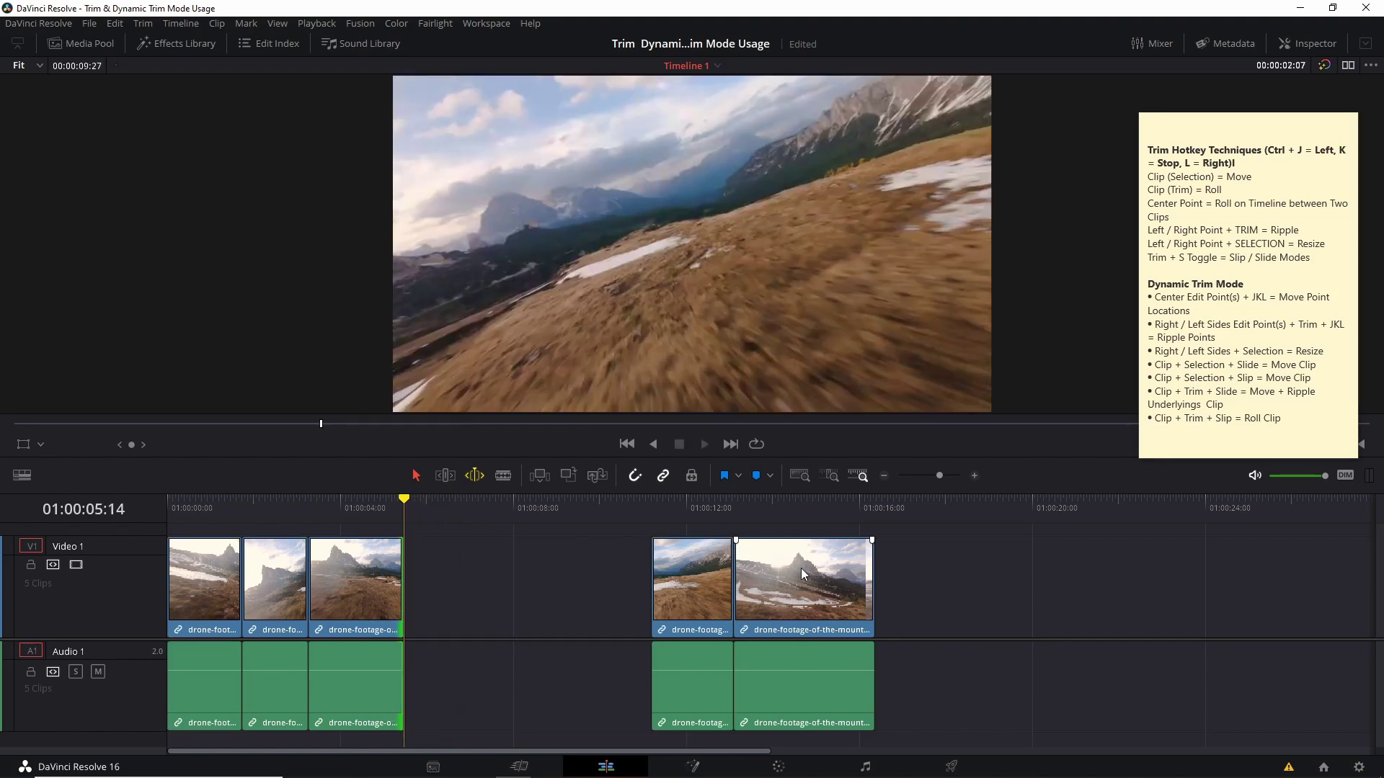
{"action": "key", "text": "l"}
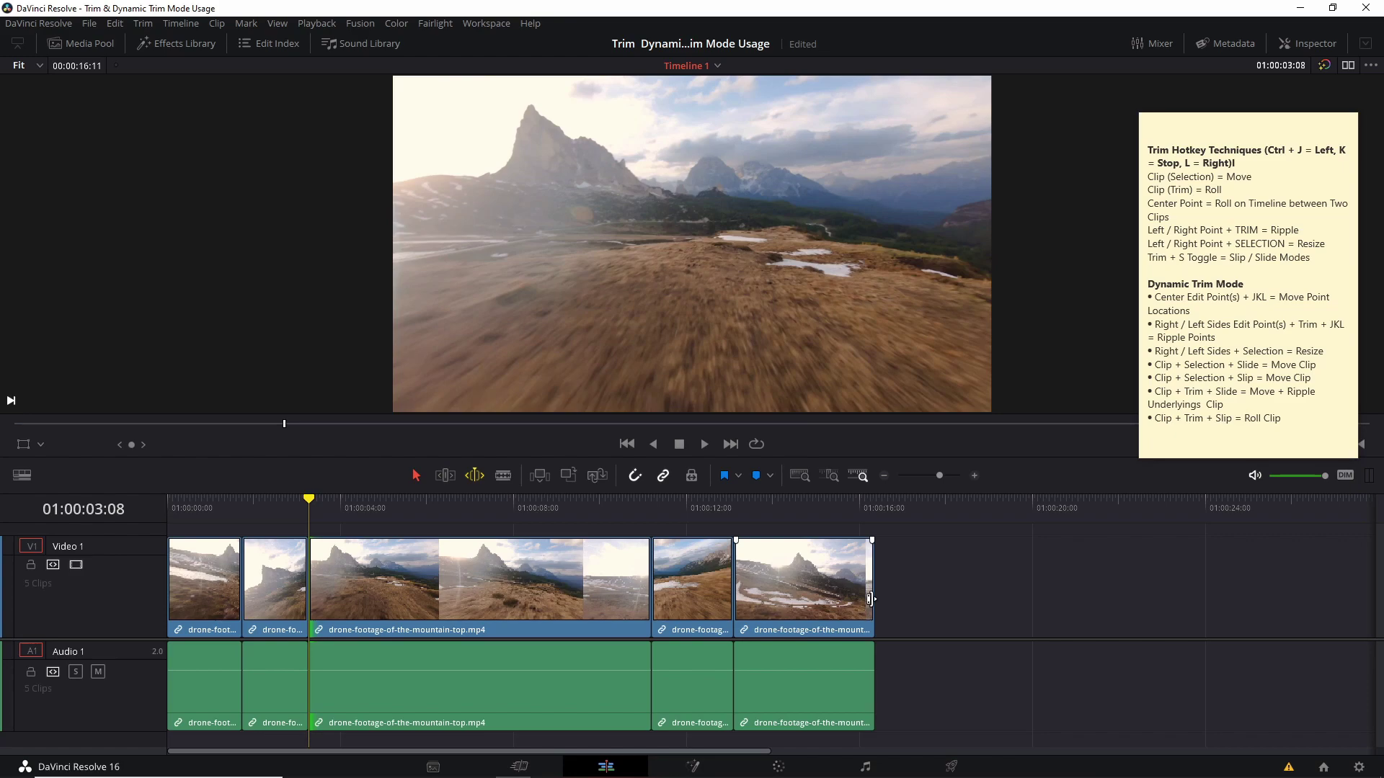
Move the whole third clip later over the fourth clip, and back earlier until it overlaps the second clip's end.
{"action": "key", "text": "j"}
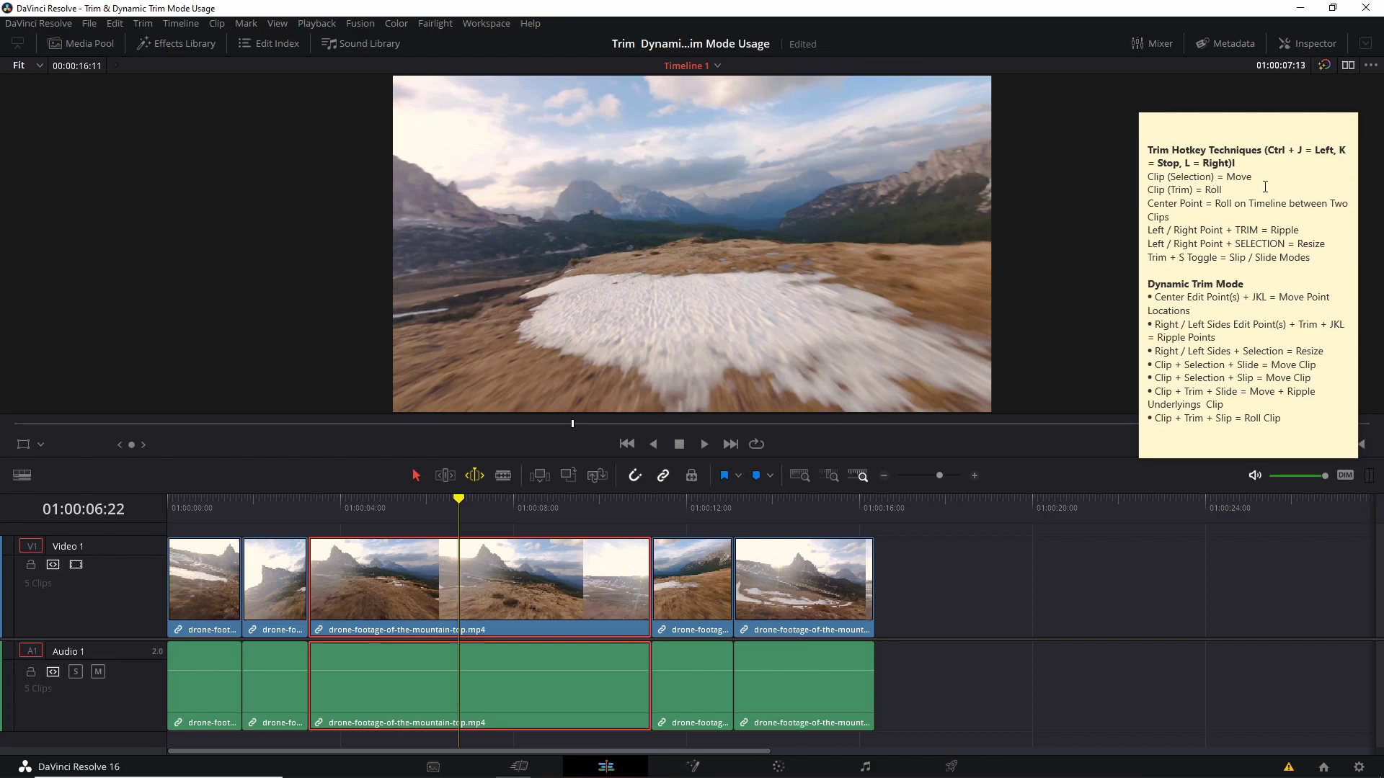
{"action": "key", "text": "l"}
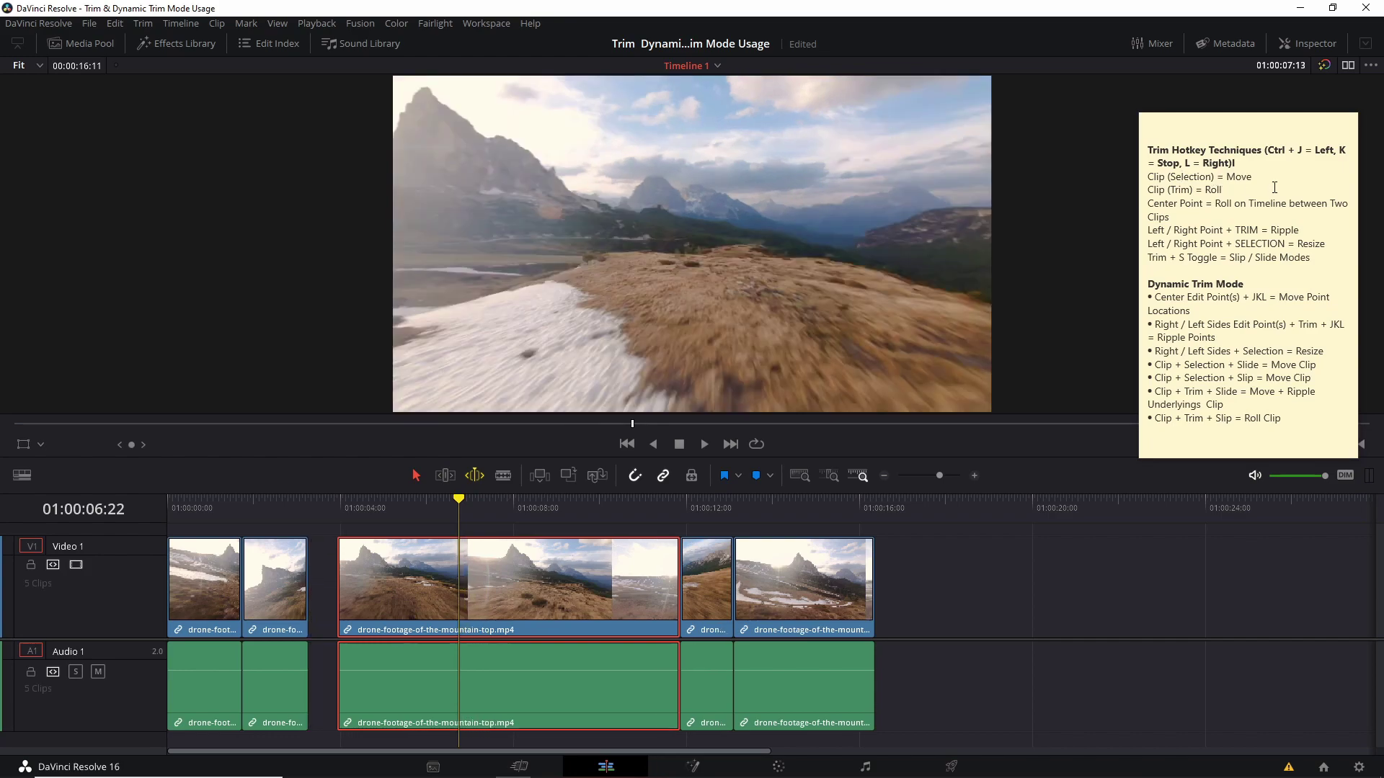
{"action": "key", "text": "k"}
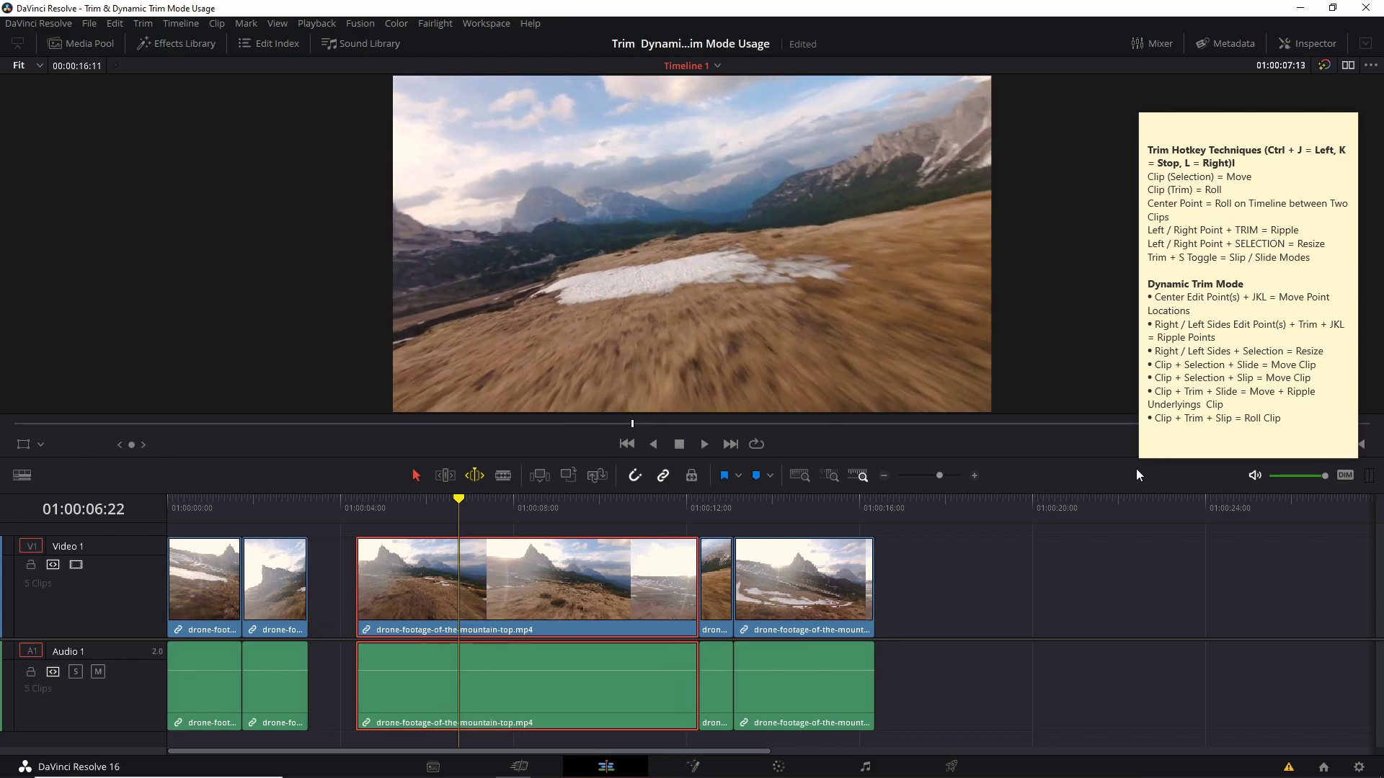
{"action": "key", "text": "j"}
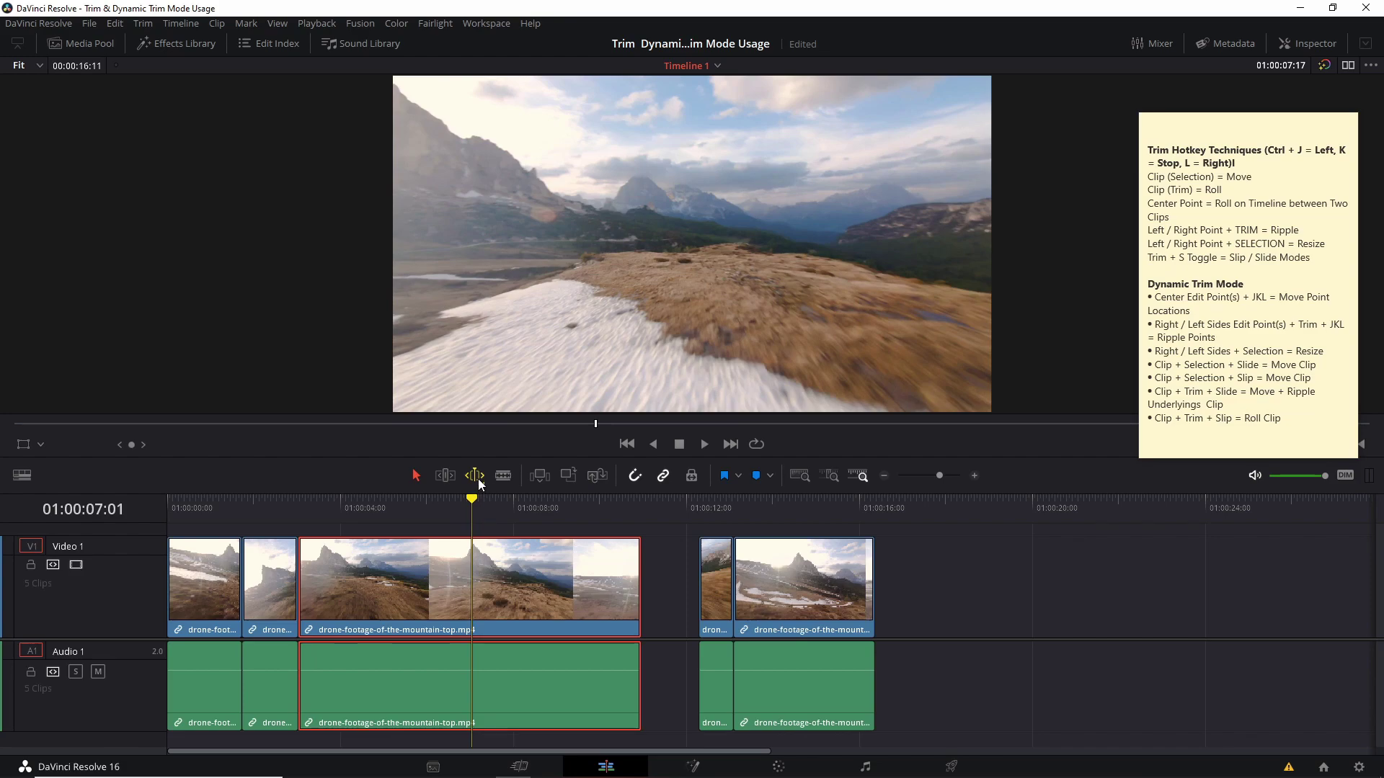
Switch to Trim Edit mode with Dynamic Trim set to Slide, and move the playhead to 01:00:05:25.
{"action": "right_click", "coordinate": [484, 481]}
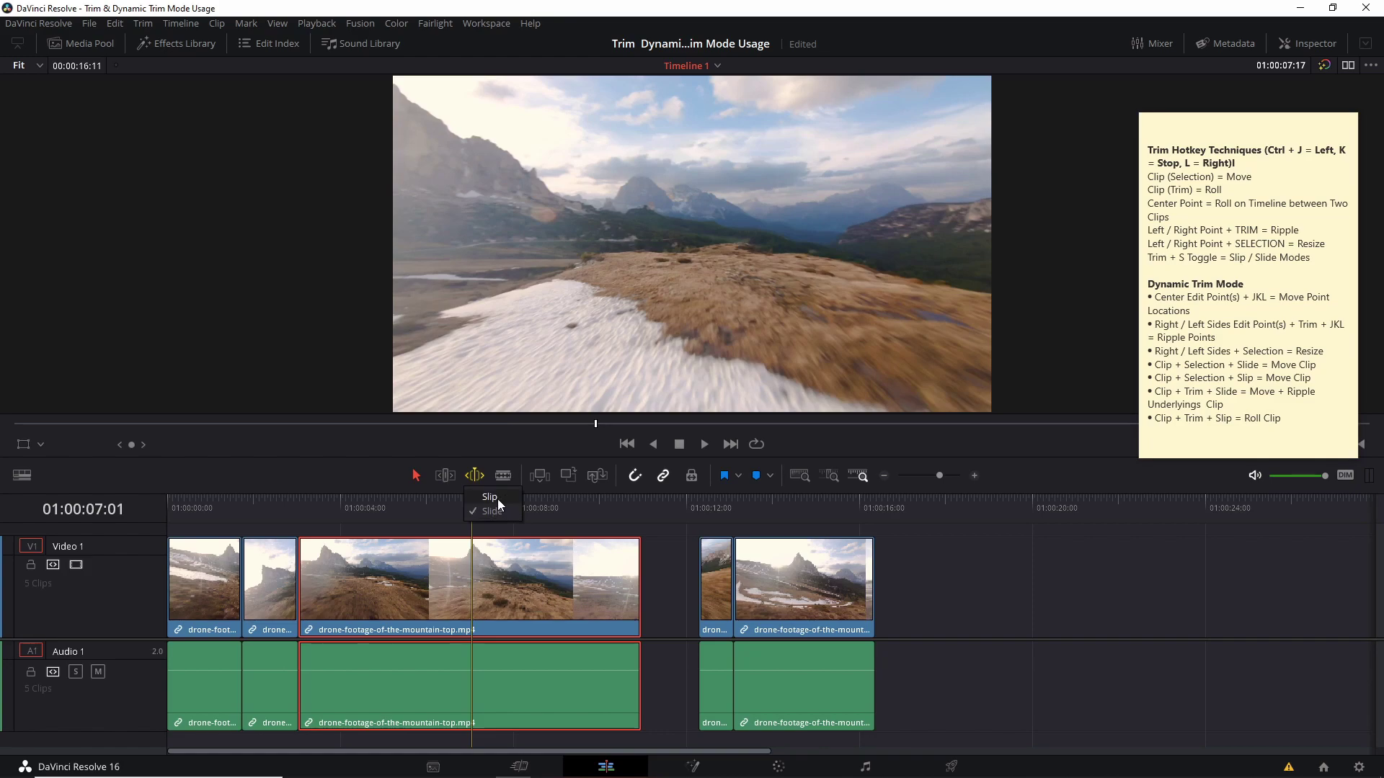
{"action": "left_click", "coordinate": [505, 511]}
{"action": "left_click", "coordinate": [495, 505]}
{"action": "left_click", "coordinate": [448, 475]}
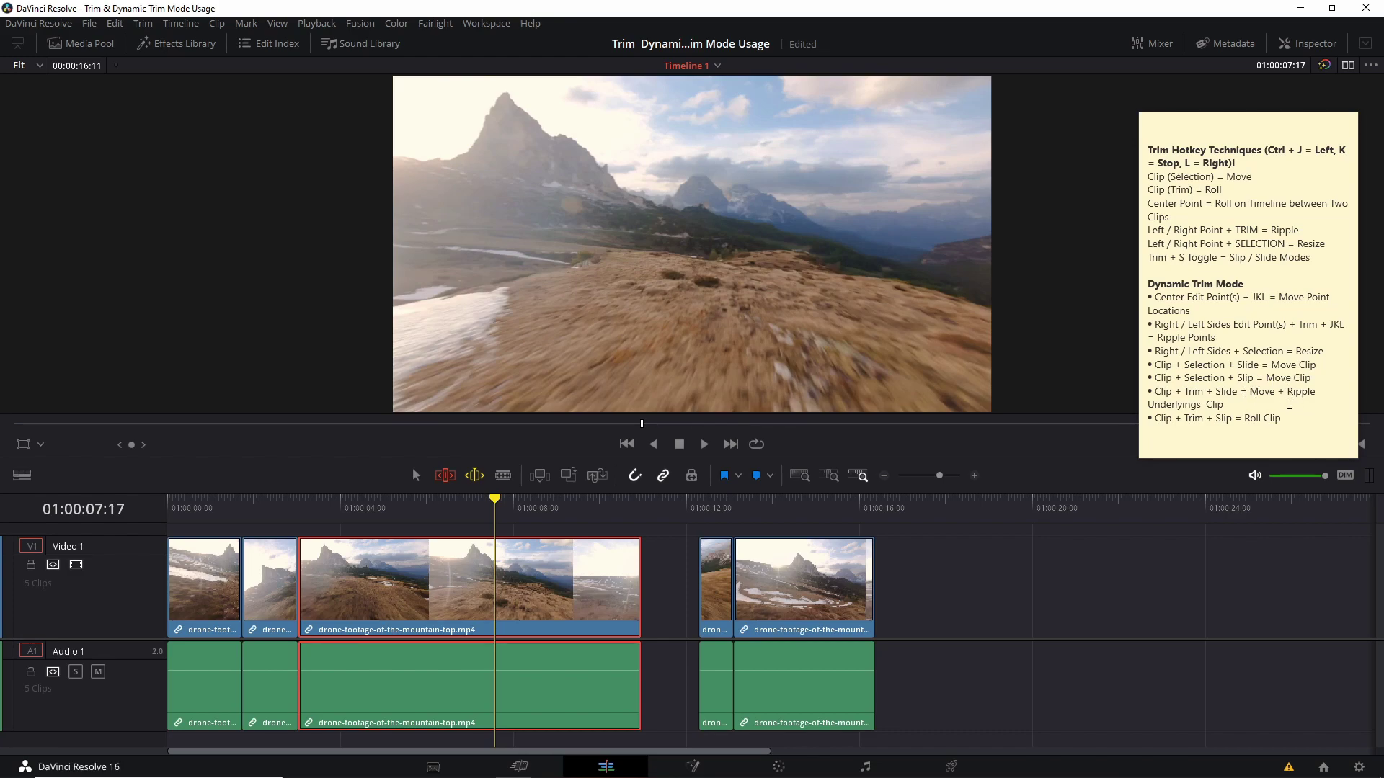
{"action": "left_click", "coordinate": [475, 482]}
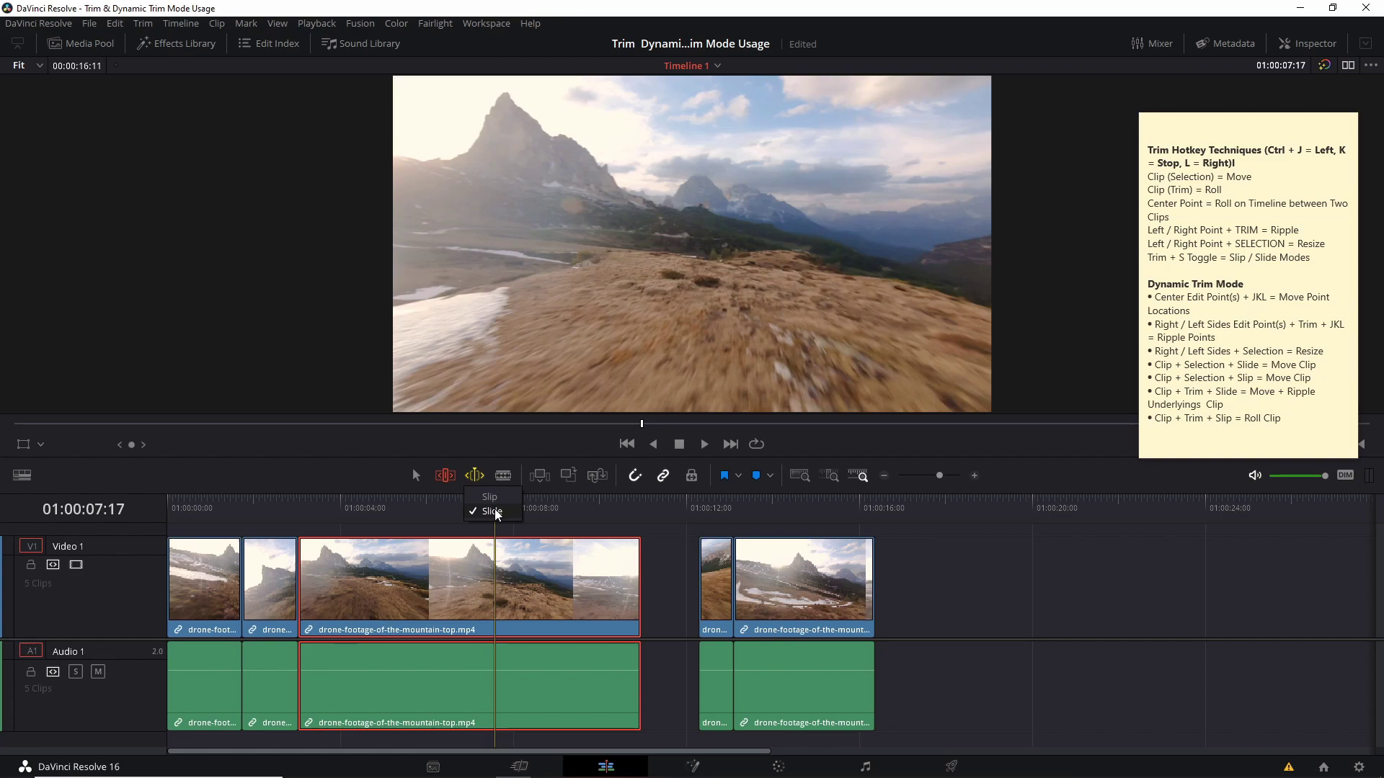
{"action": "left_click", "coordinate": [495, 511]}
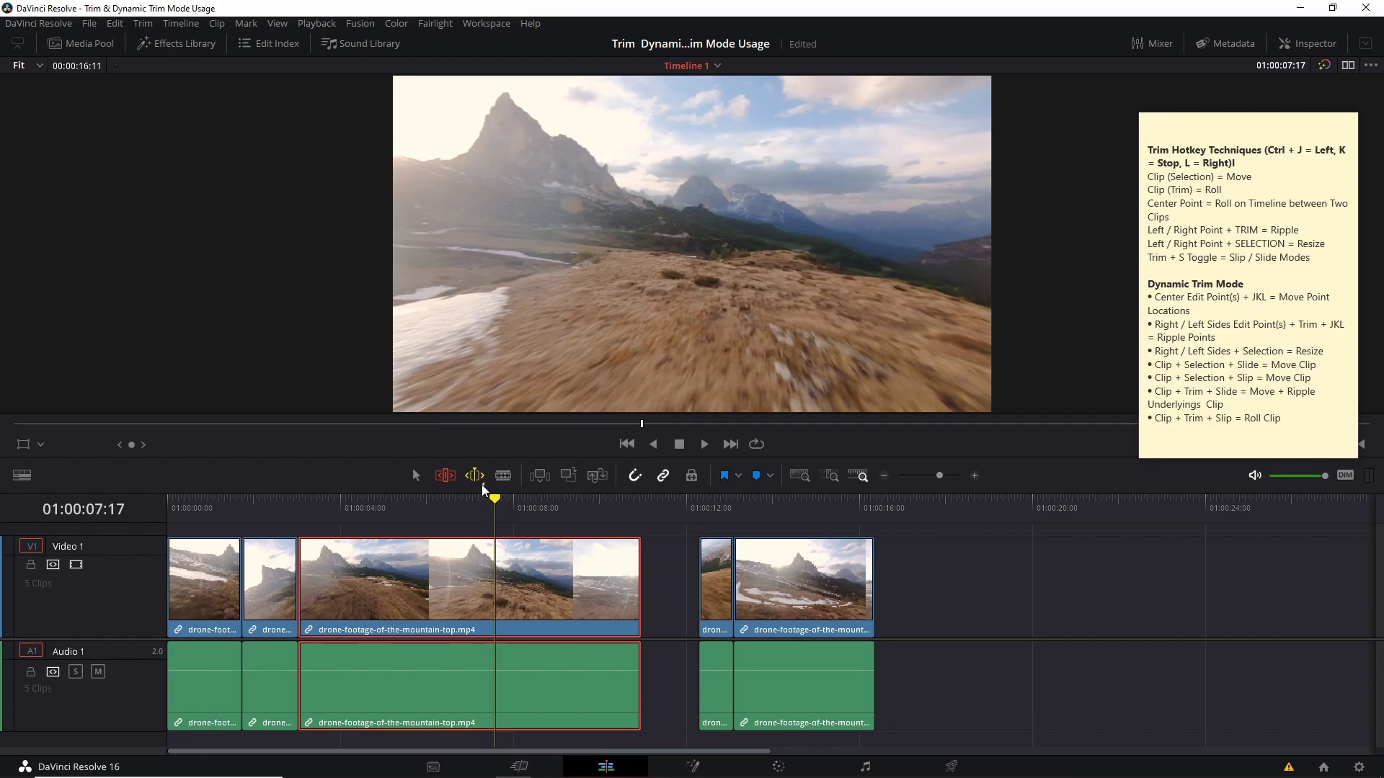
{"action": "left_click_drag", "start_coordinate": [514, 517], "coordinate": [463, 517]}
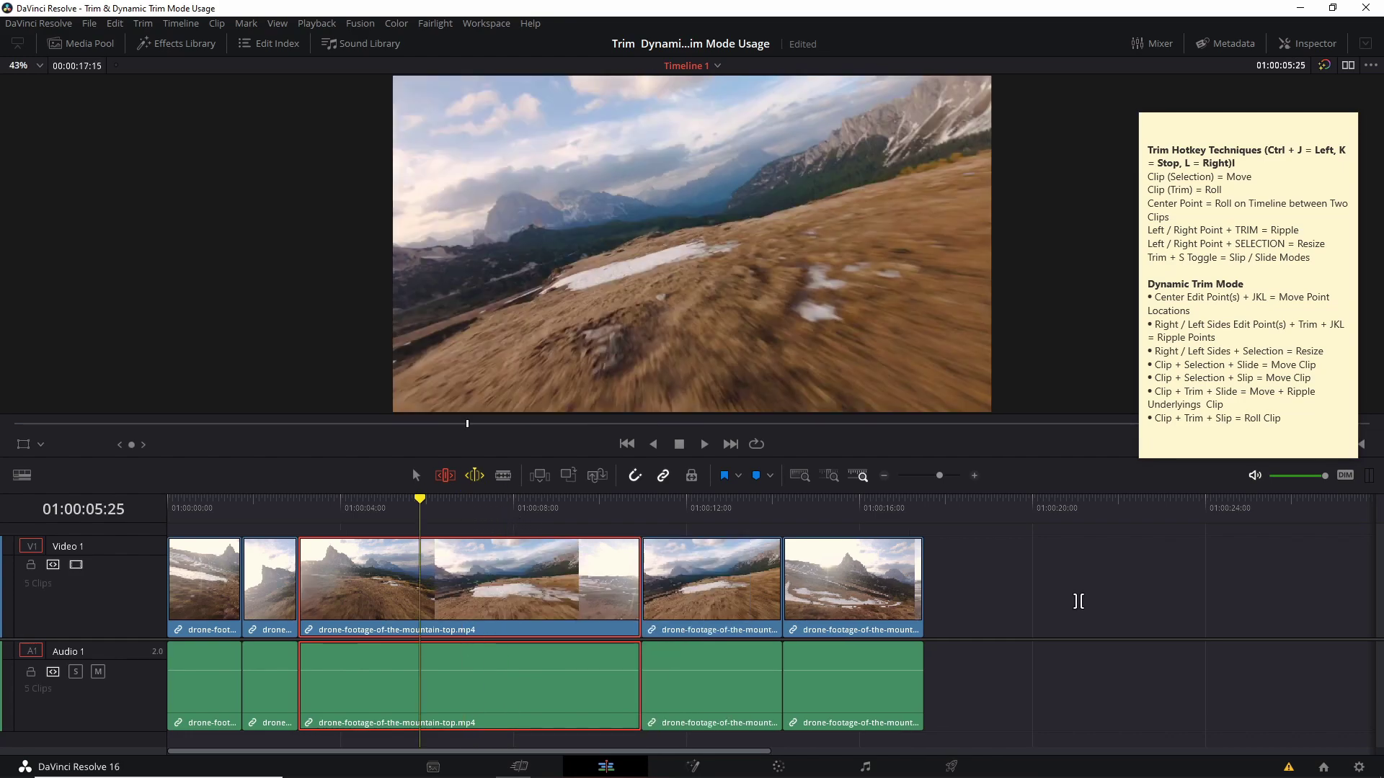
Slide the third clip later over the fourth clip to 01:00:06:09, and slide it back earlier to start at 01:00:03:11.
{"action": "key", "text": "l"}
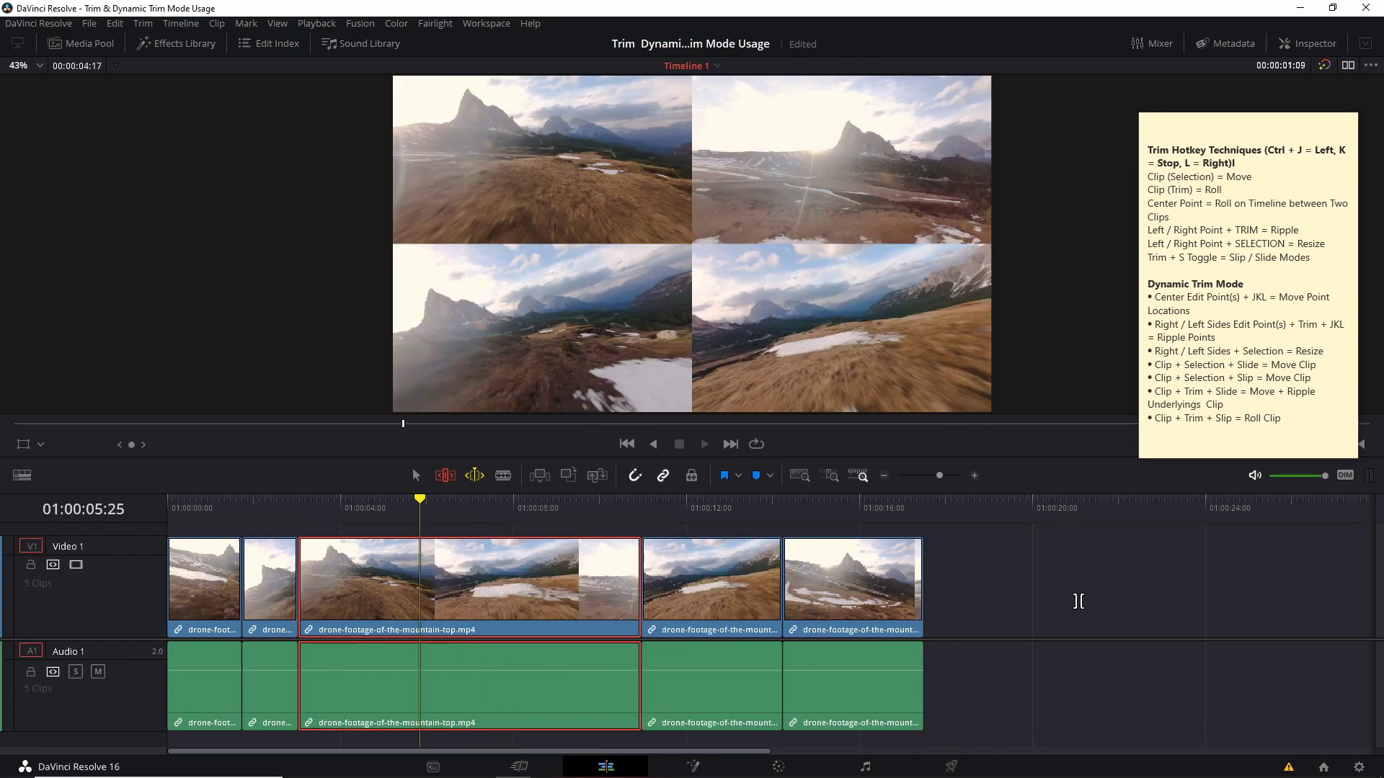
{"action": "key", "text": "l"}
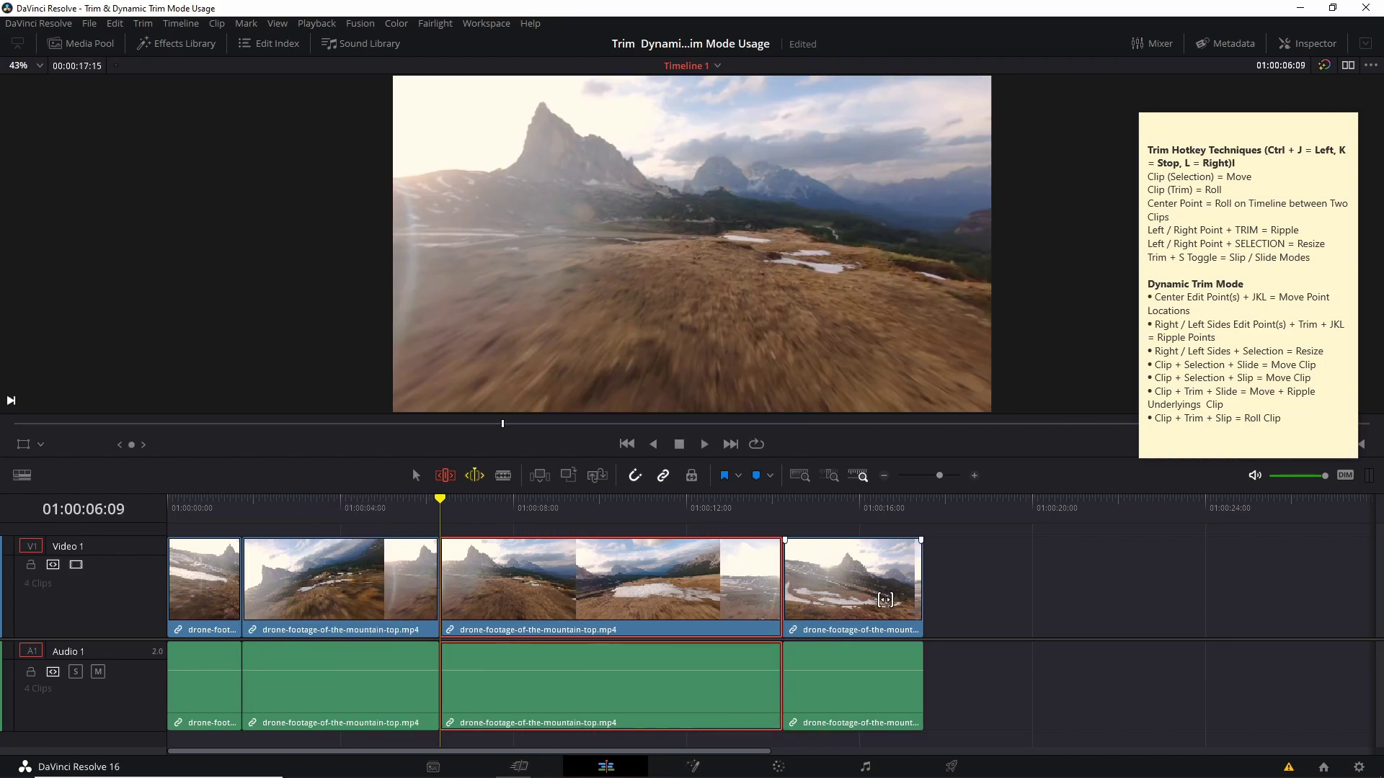
{"action": "key", "text": "j"}
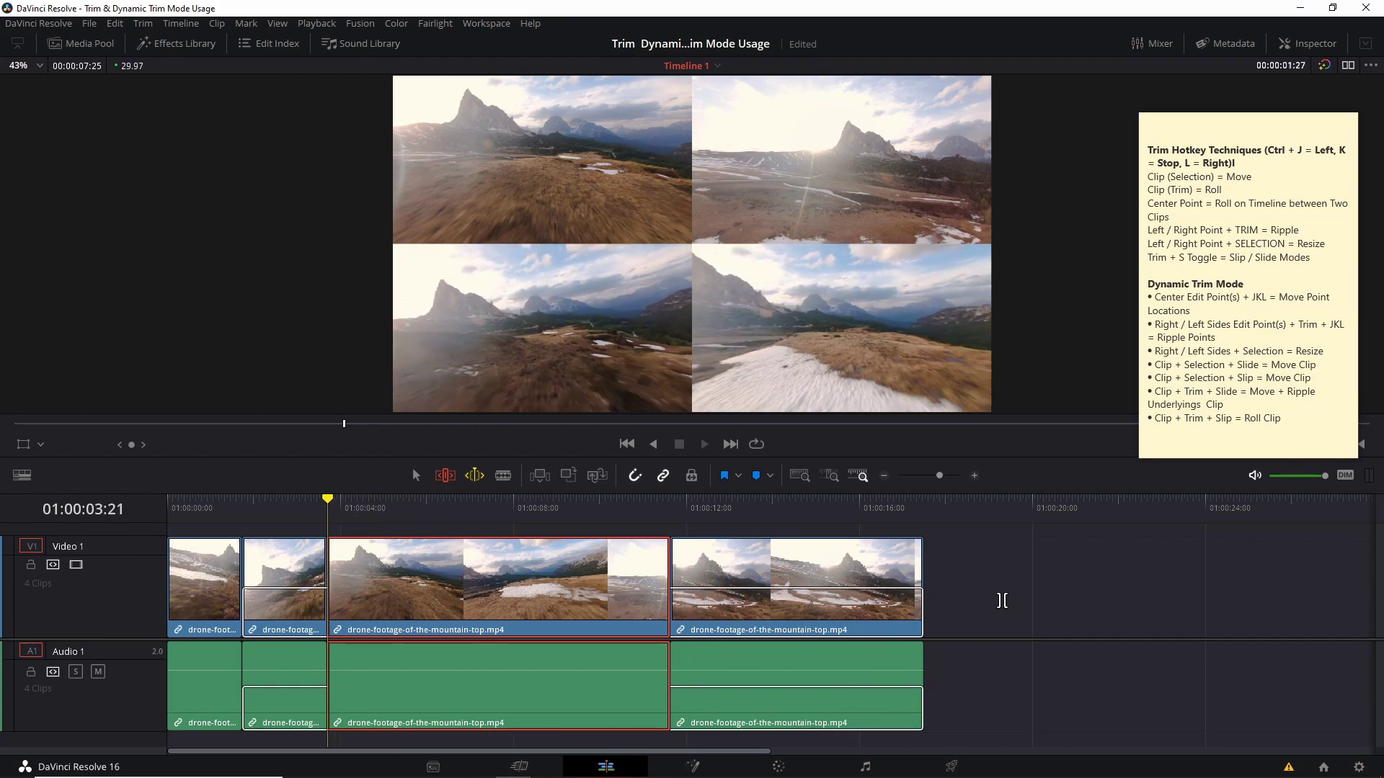
{"action": "key", "text": "k"}
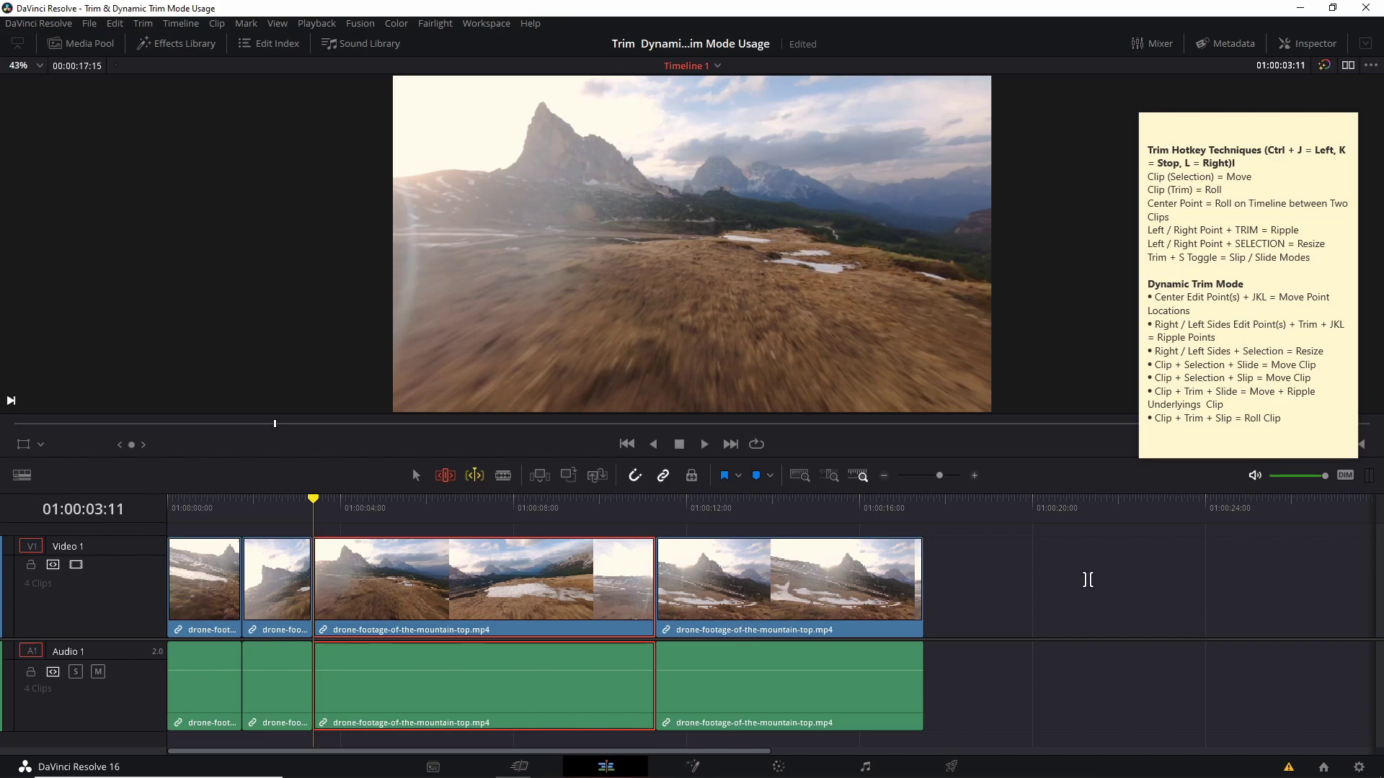
Switch Dynamic Trim to Slip and slip the selected long clip's footage back and forth within its fixed timeline position.
{"action": "left_click", "coordinate": [400, 604]}
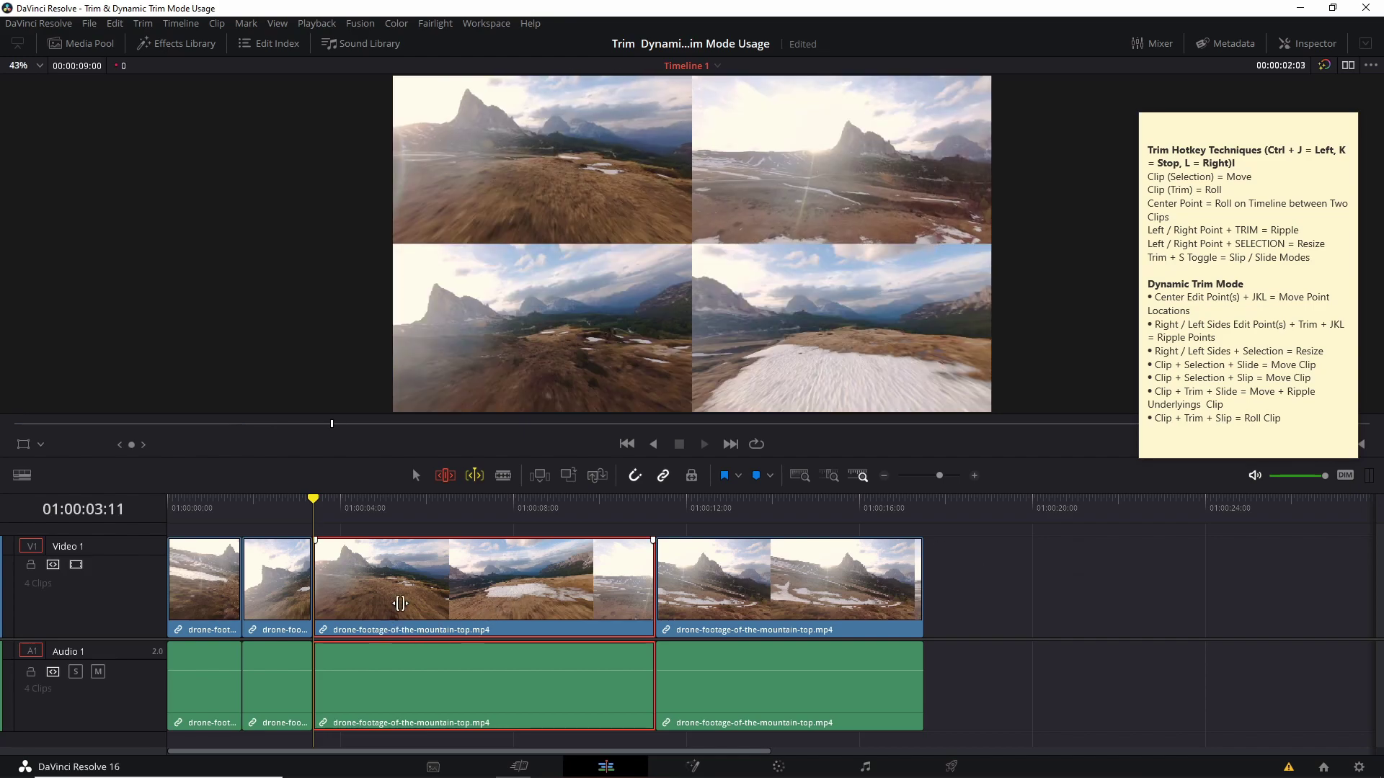
{"action": "key", "text": "l"}
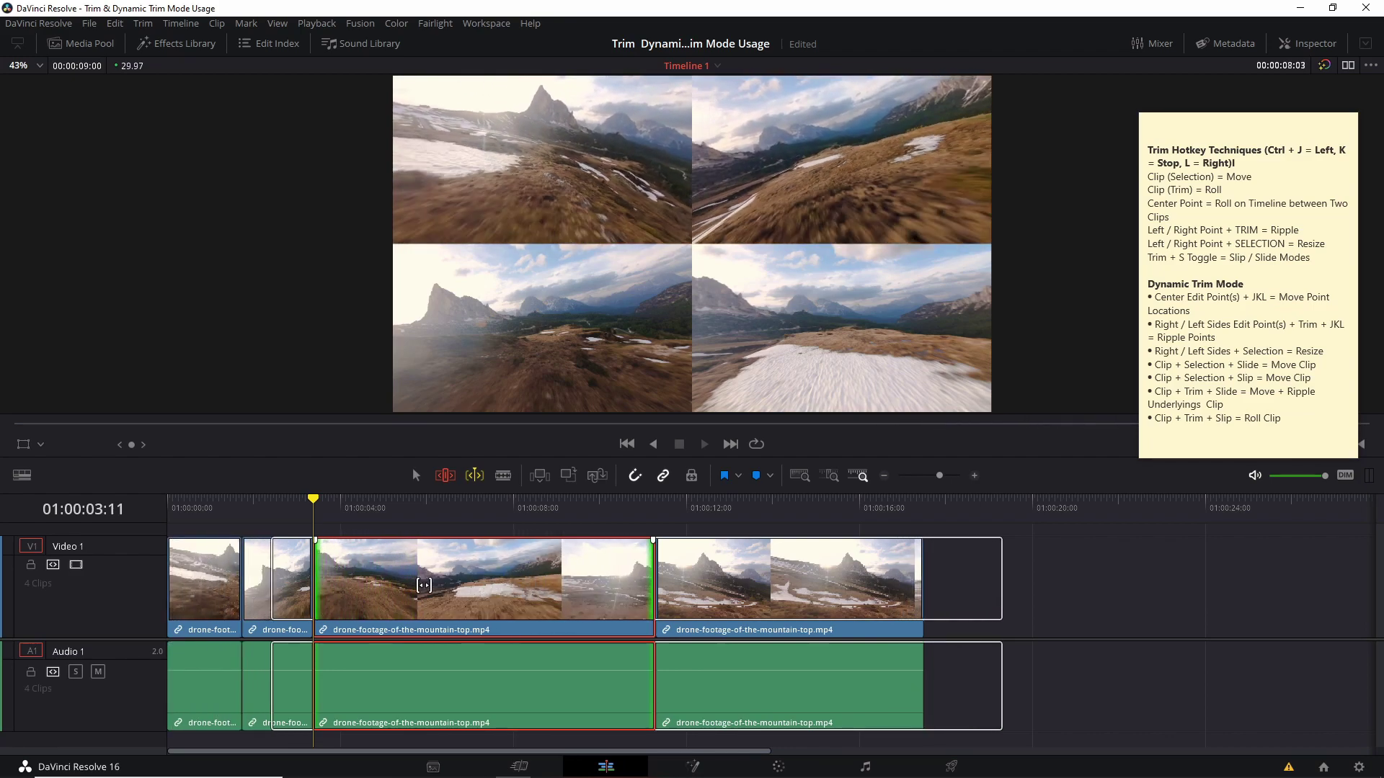
{"action": "key", "text": "k"}
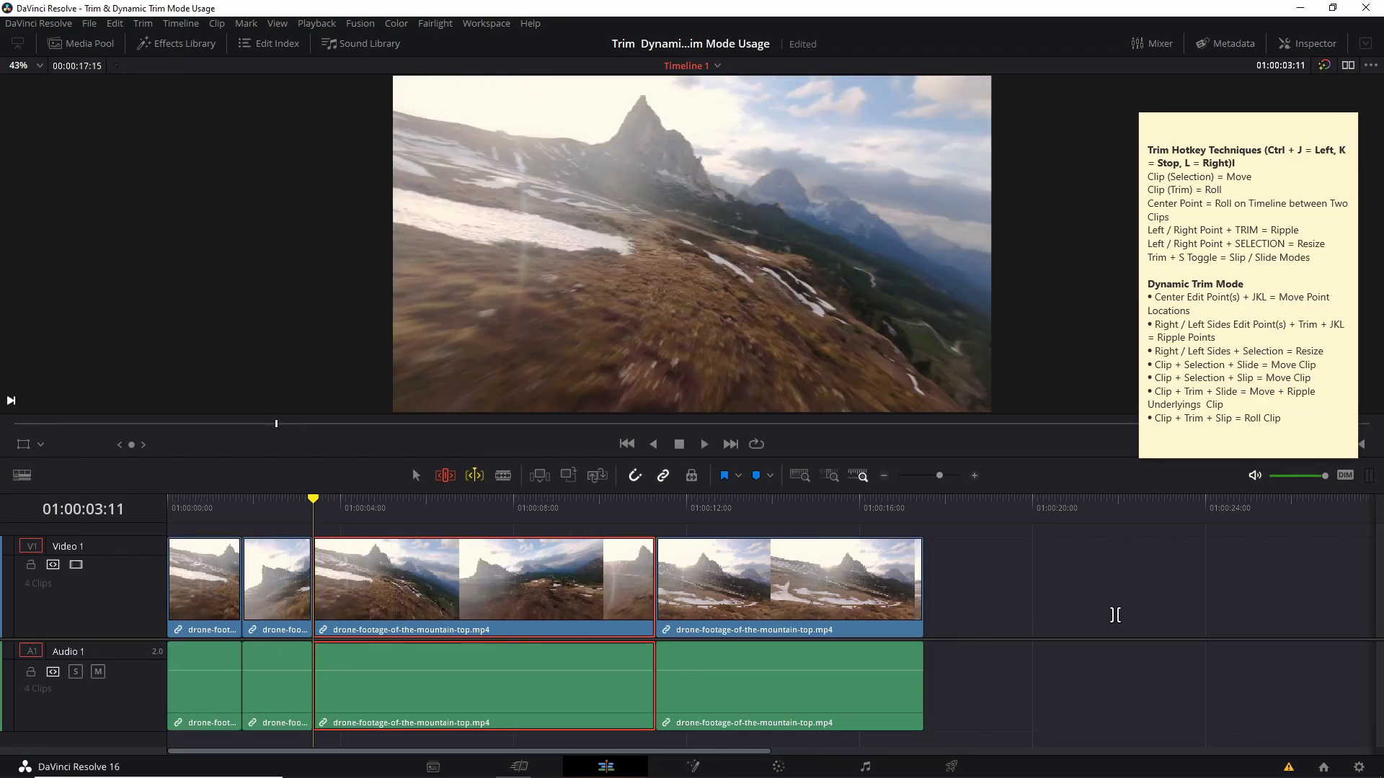
{"action": "key", "text": "l"}
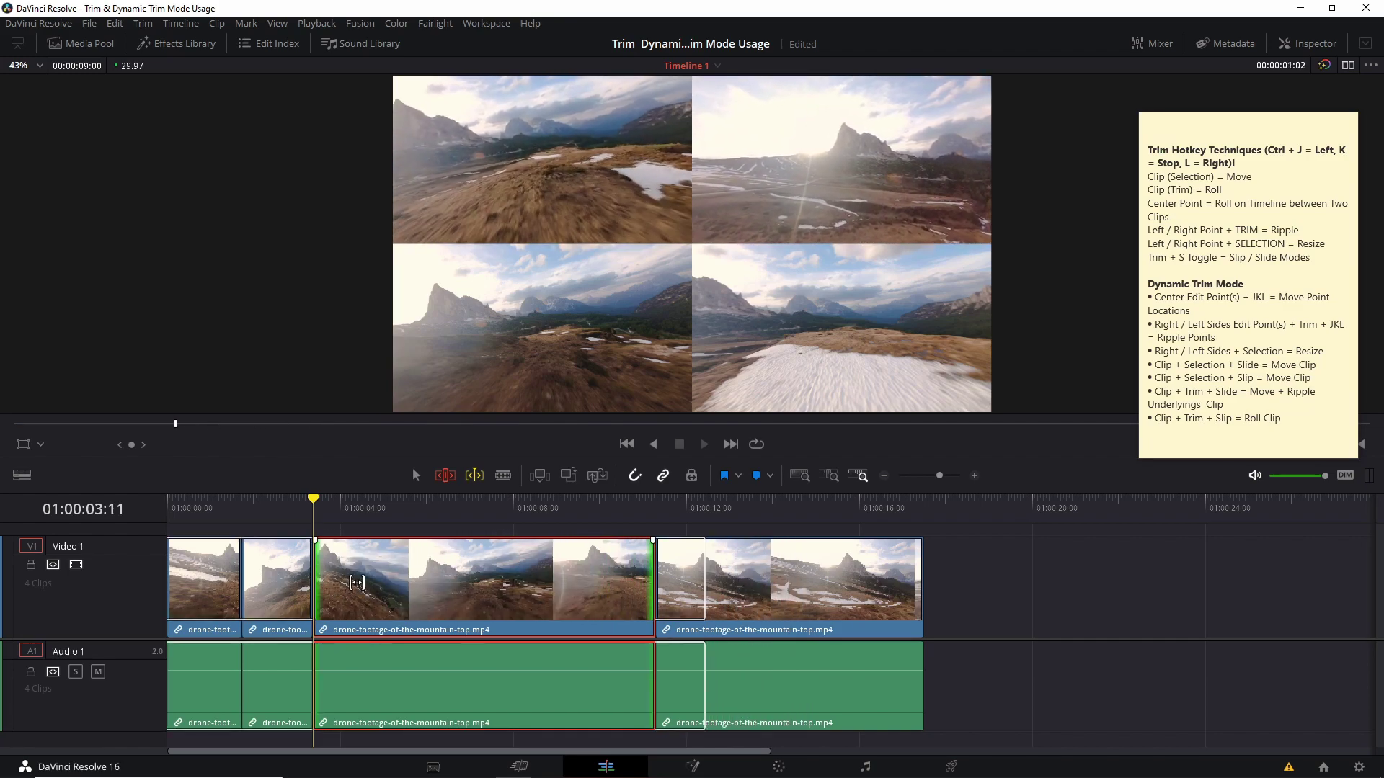
{"action": "key", "text": "k"}
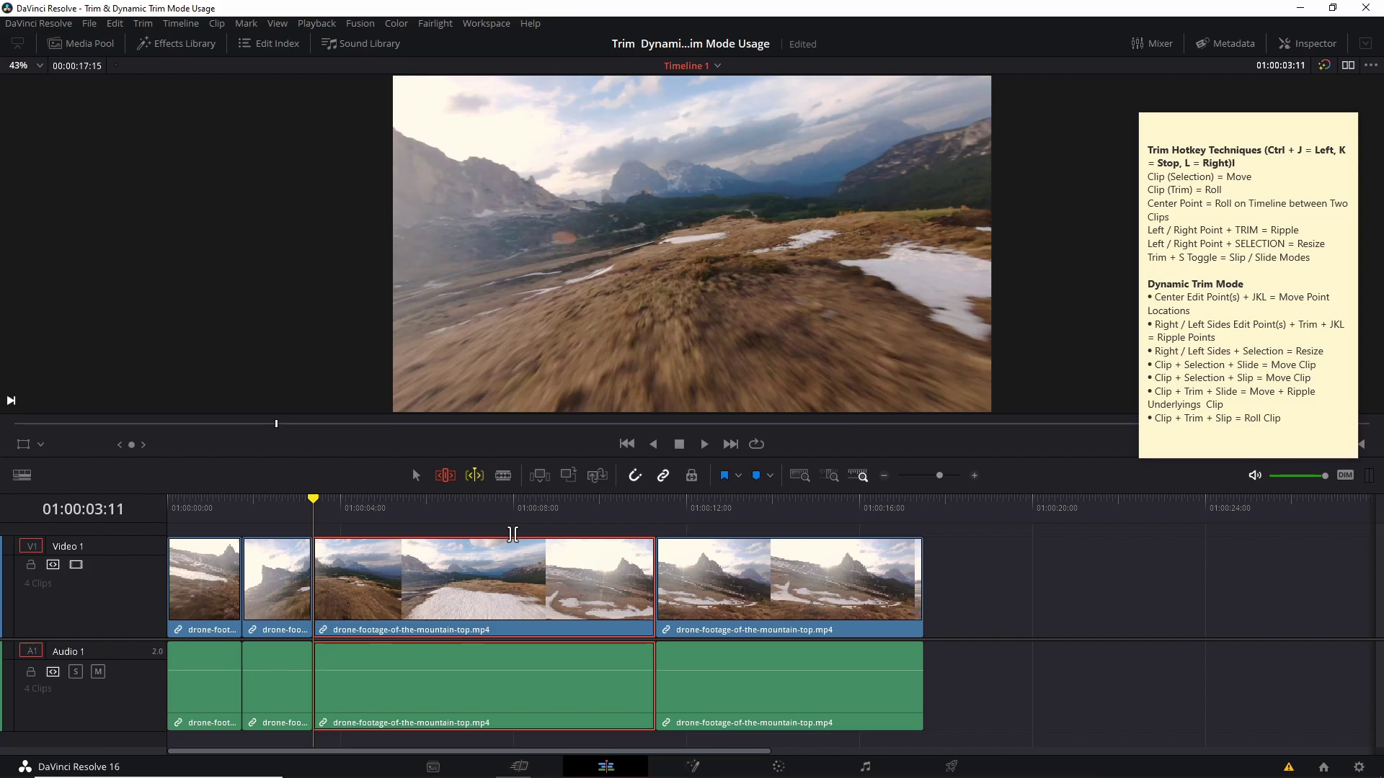
{"action": "key", "text": "l"}
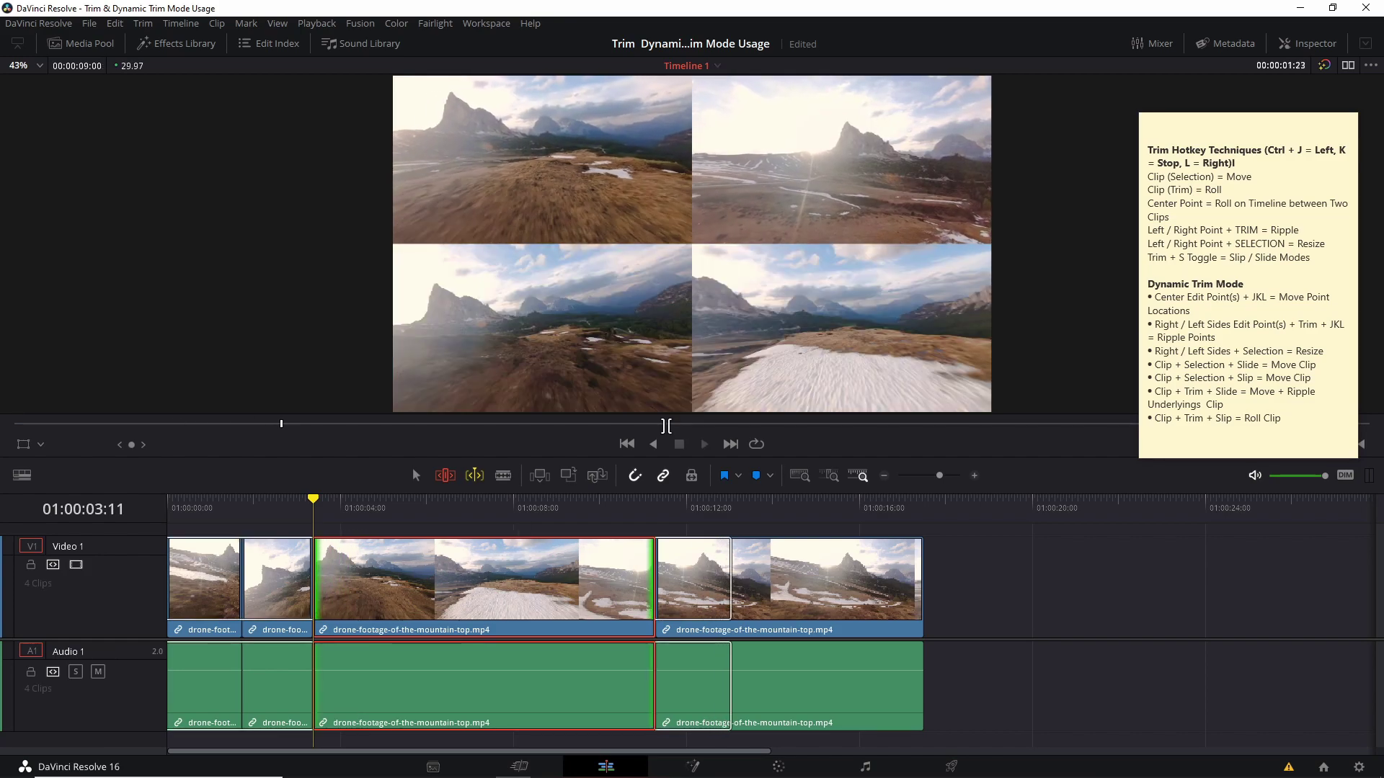